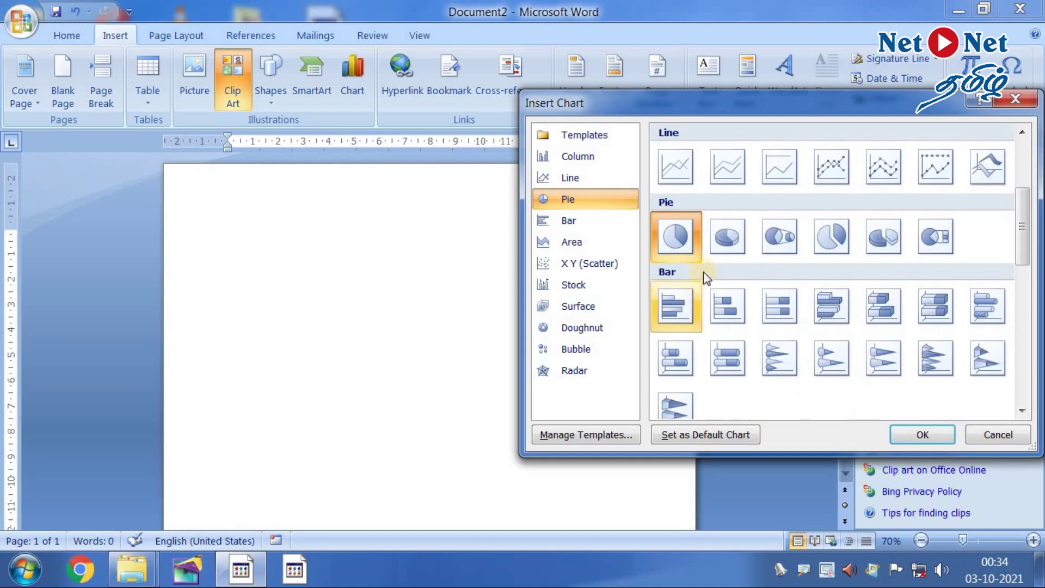
# Step: Insert a basic two-dimensional pie chart into the blank document
pyautogui.click(905, 438)
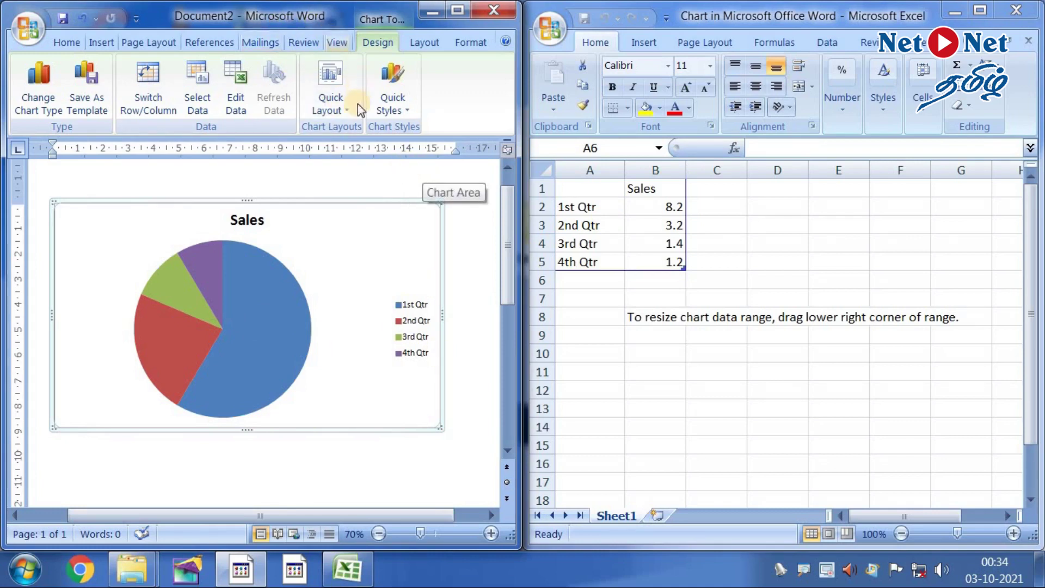
# Step: Try the first three grayscale quick styles on the pie chart, one after another
pyautogui.click(401, 105)
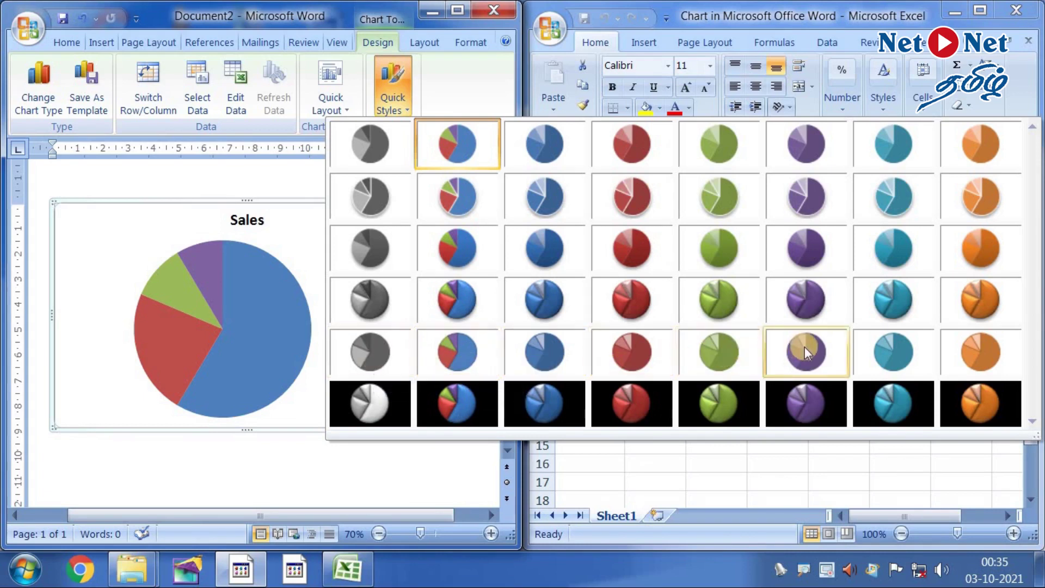
pyautogui.click(367, 153)
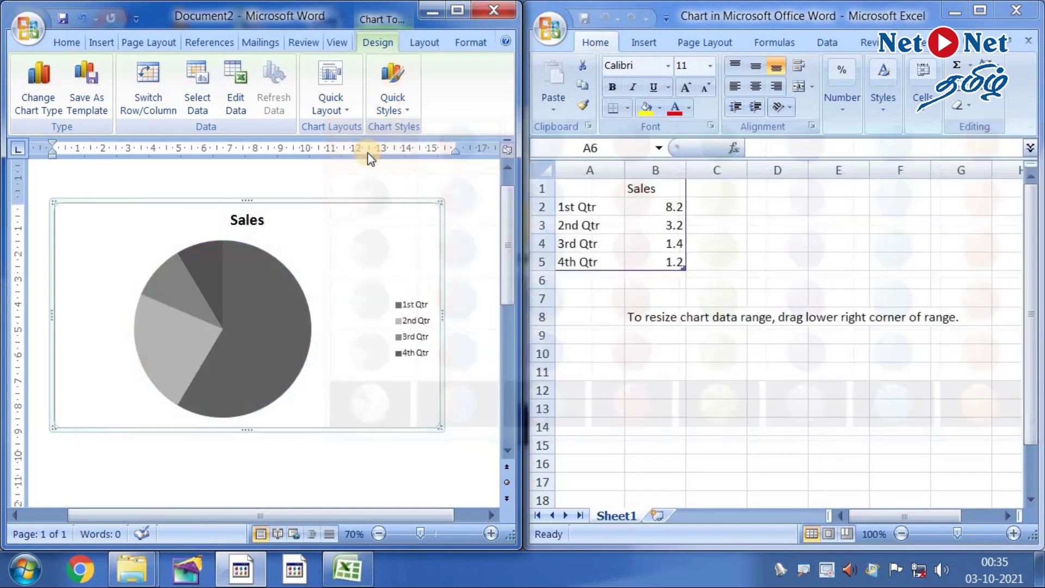
pyautogui.click(387, 79)
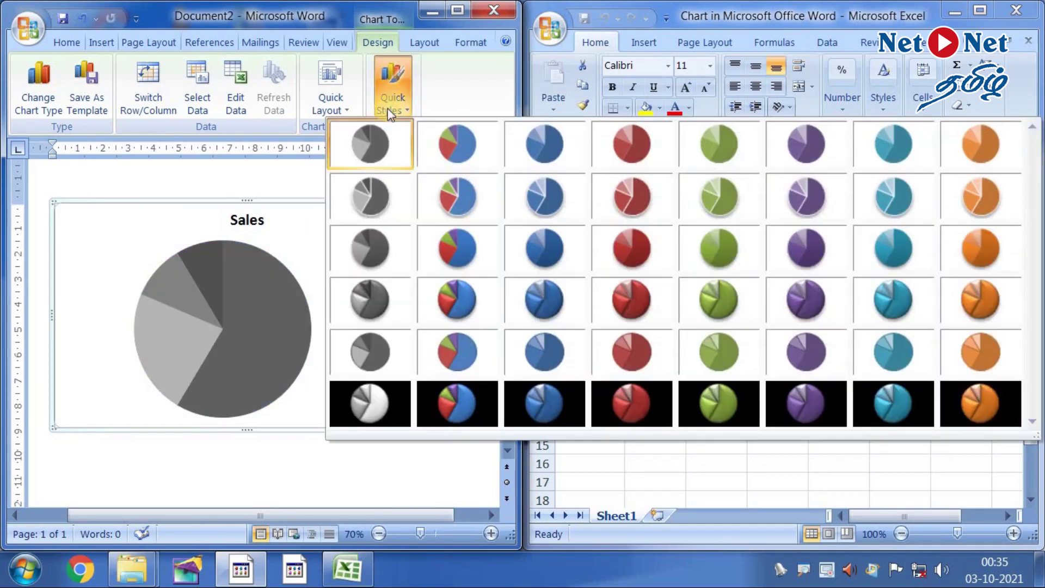
pyautogui.click(362, 202)
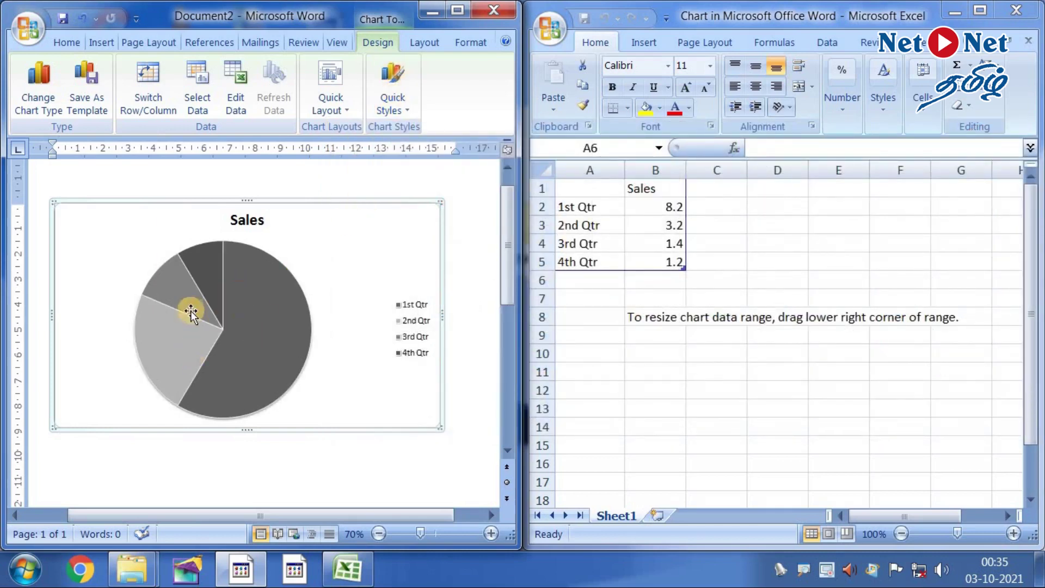
pyautogui.click(404, 103)
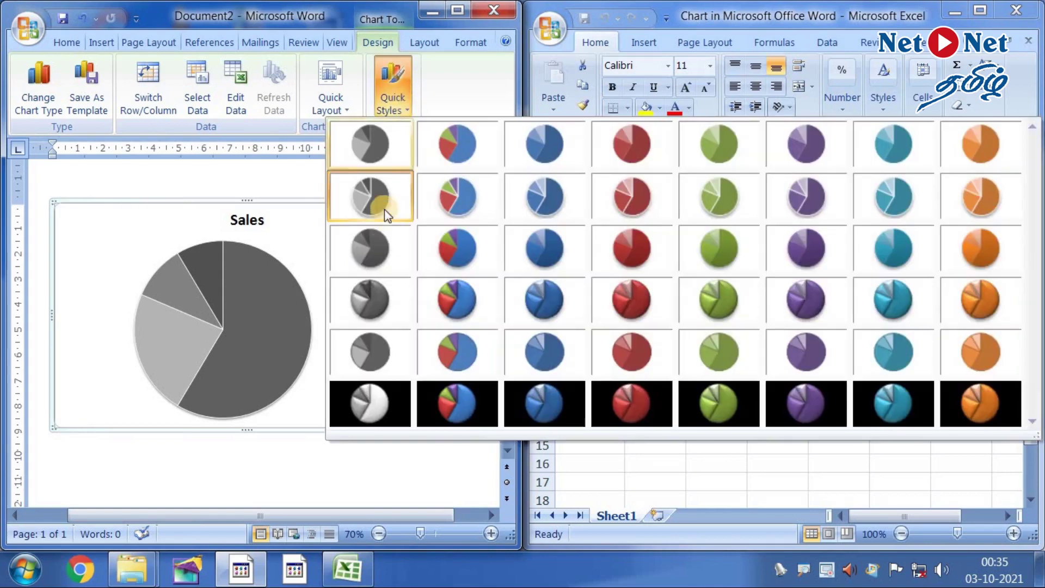
pyautogui.click(372, 258)
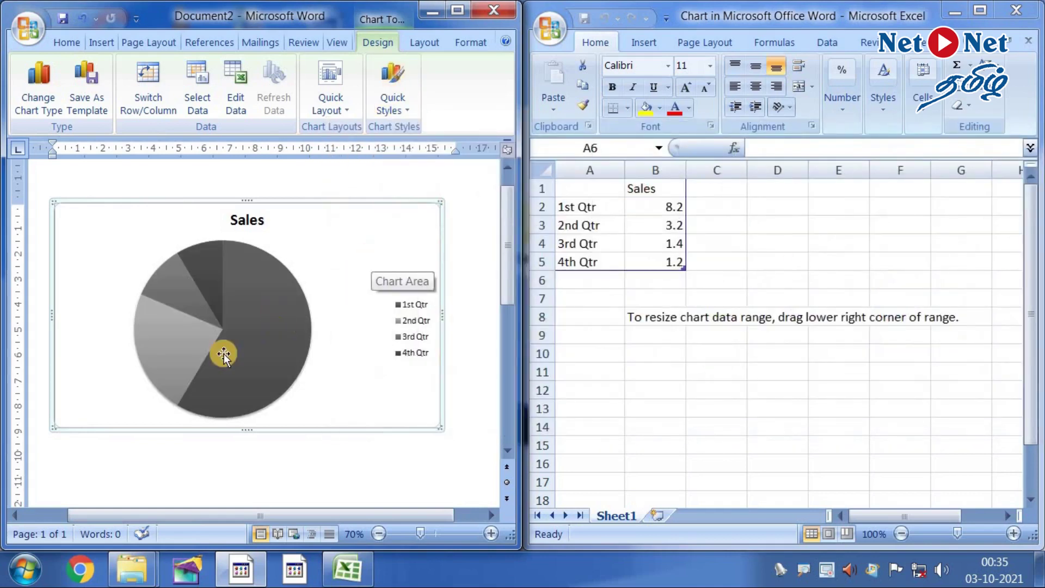
# Step: Apply the fifth-row grayscale quick style and the first quick layout, with category names and percentages on the slices
pyautogui.click(402, 98)
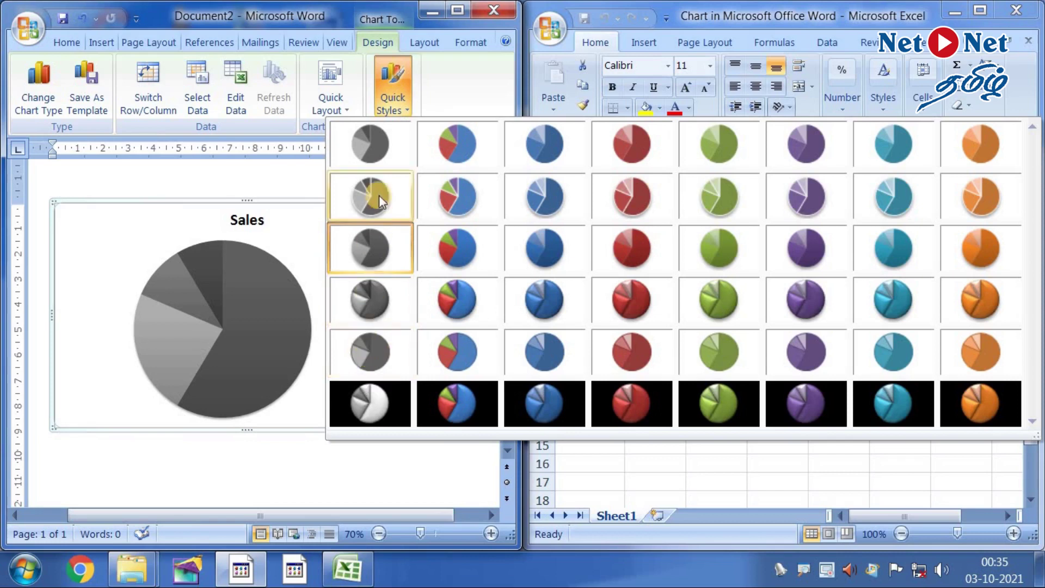
pyautogui.click(380, 357)
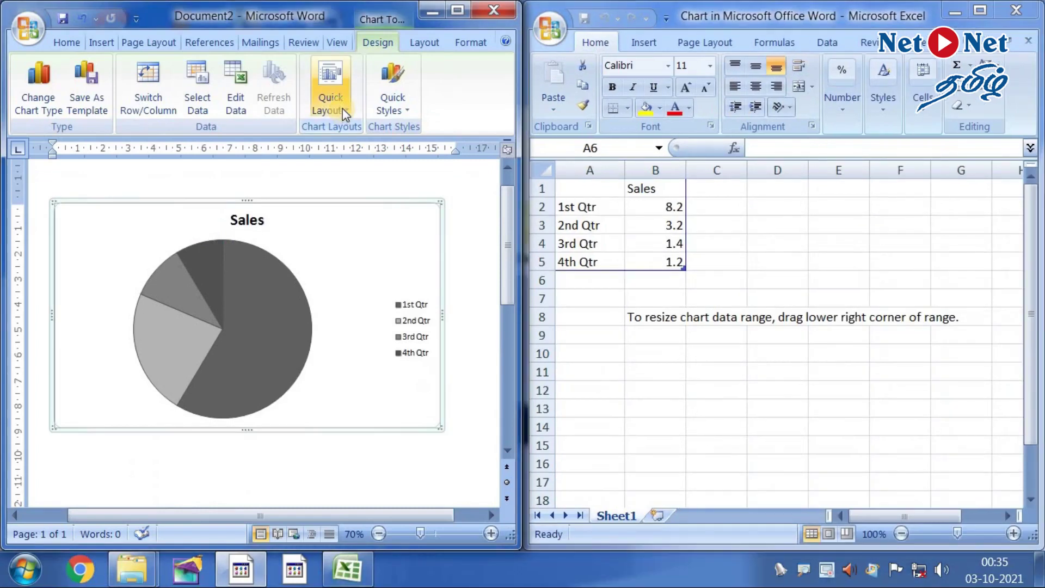
pyautogui.click(342, 107)
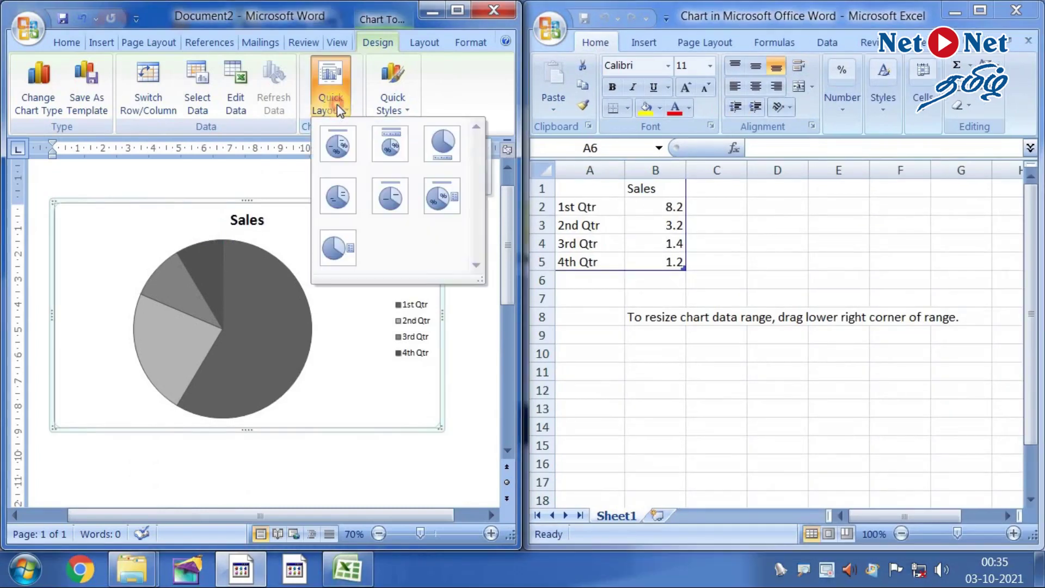
pyautogui.click(338, 143)
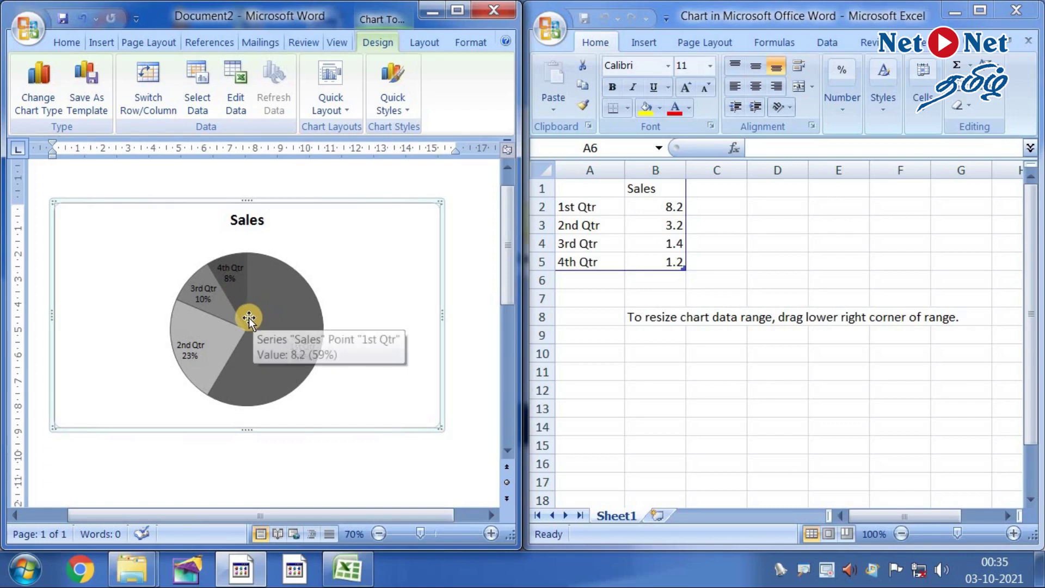
# Step: Replace the "1st Qtr" category label in cell A2 of the chart data with a person's name
pyautogui.scroll(4, 250, 318)
pyautogui.scroll(1, 409, 345)
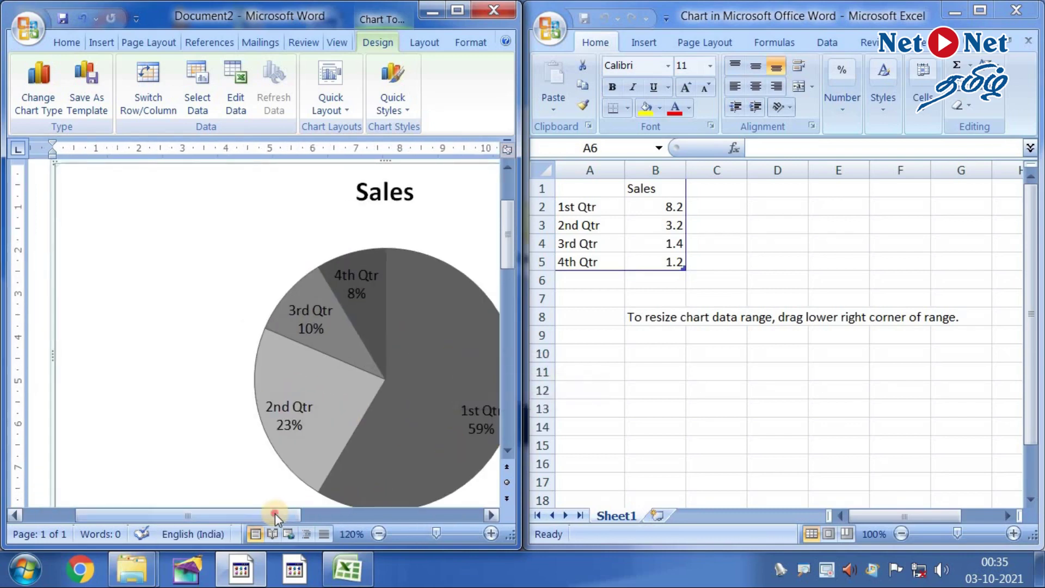
pyautogui.moveTo(275, 514); pyautogui.dragTo(309, 515)
pyautogui.scroll(-2, 322, 425)
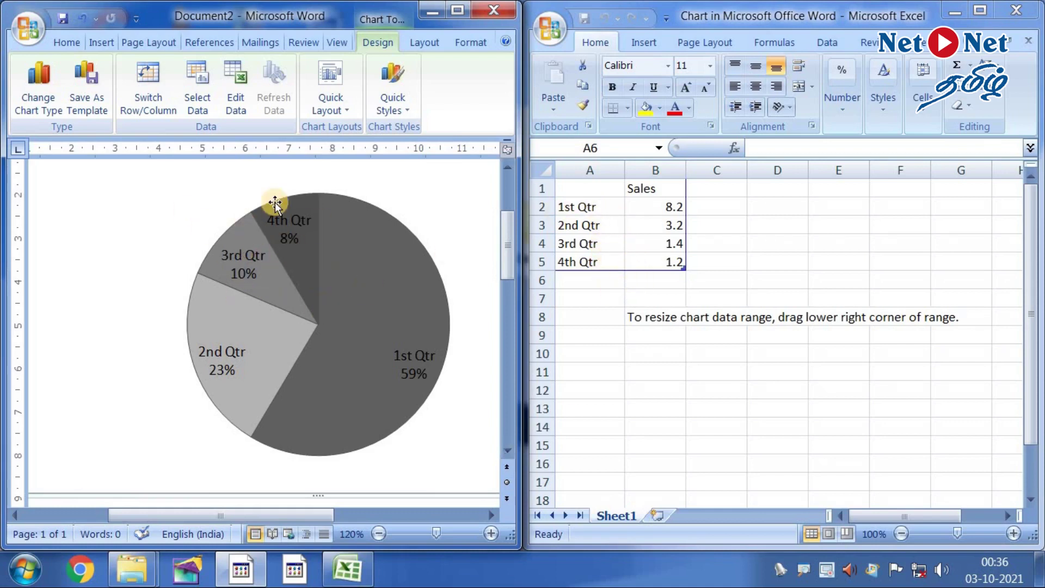
pyautogui.click(587, 209)
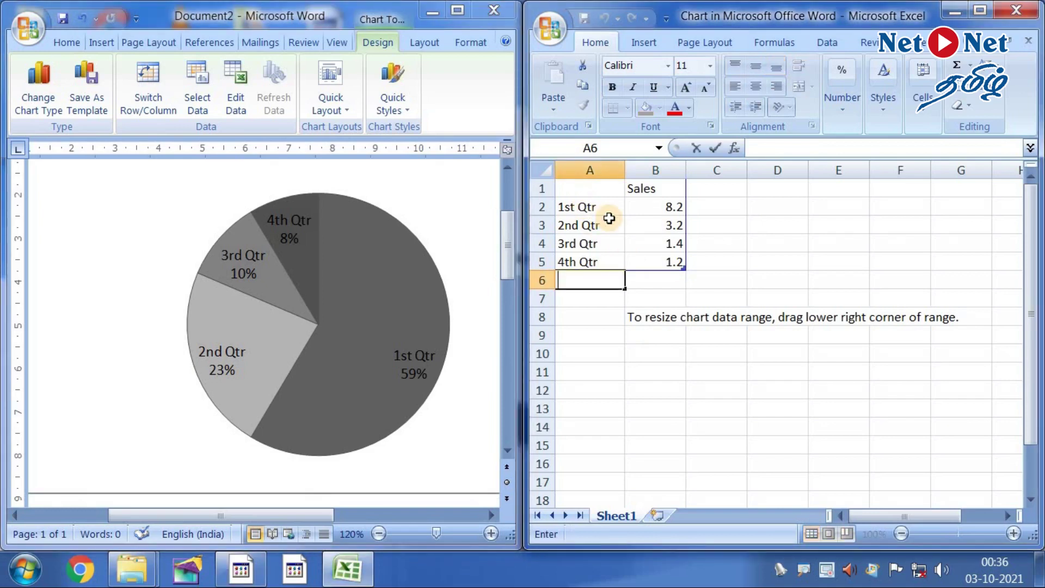
pyautogui.click(602, 207)
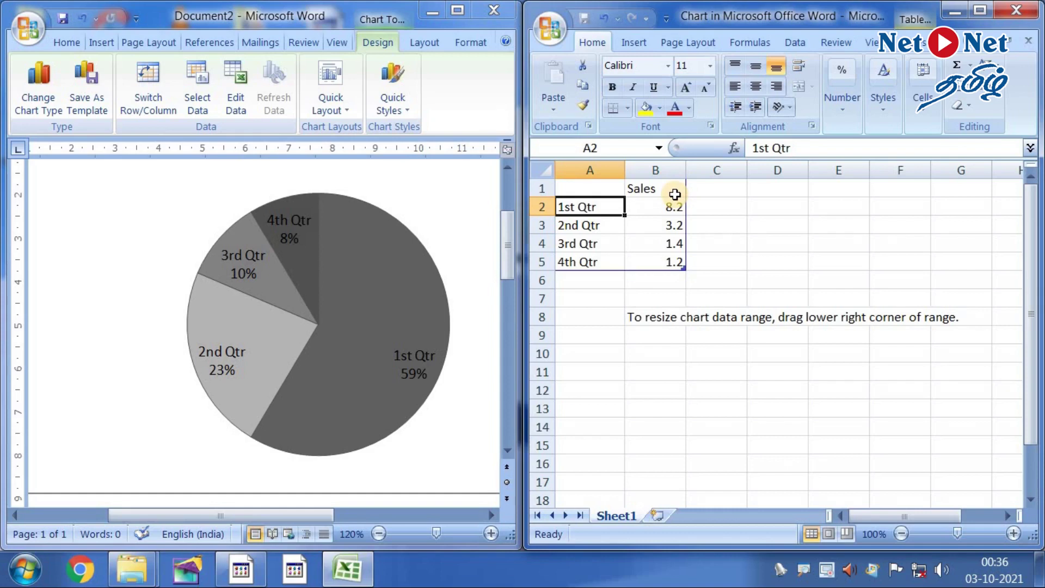
pyautogui.write('Ramu')
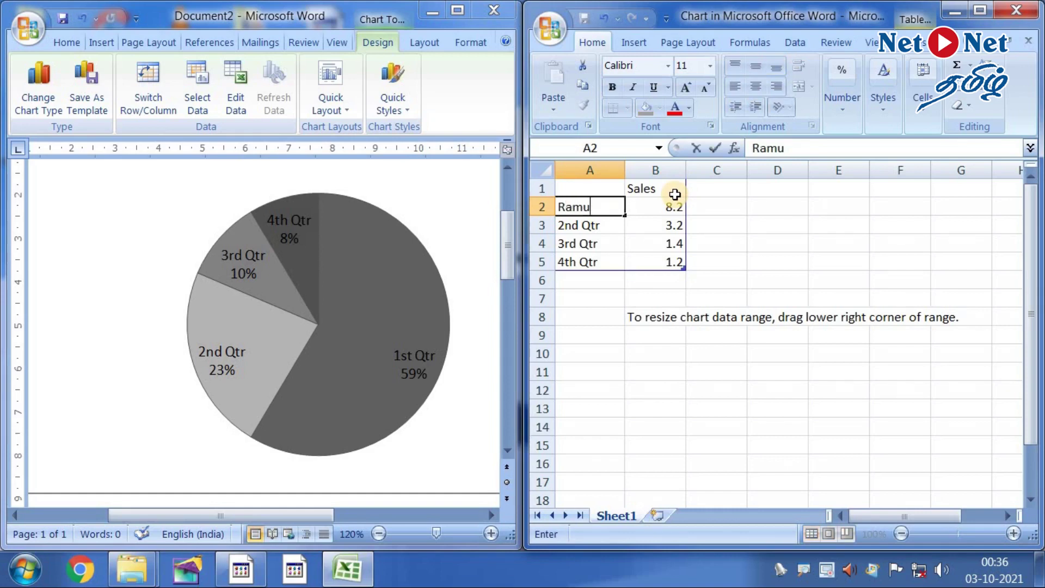
pyautogui.press('Tab')
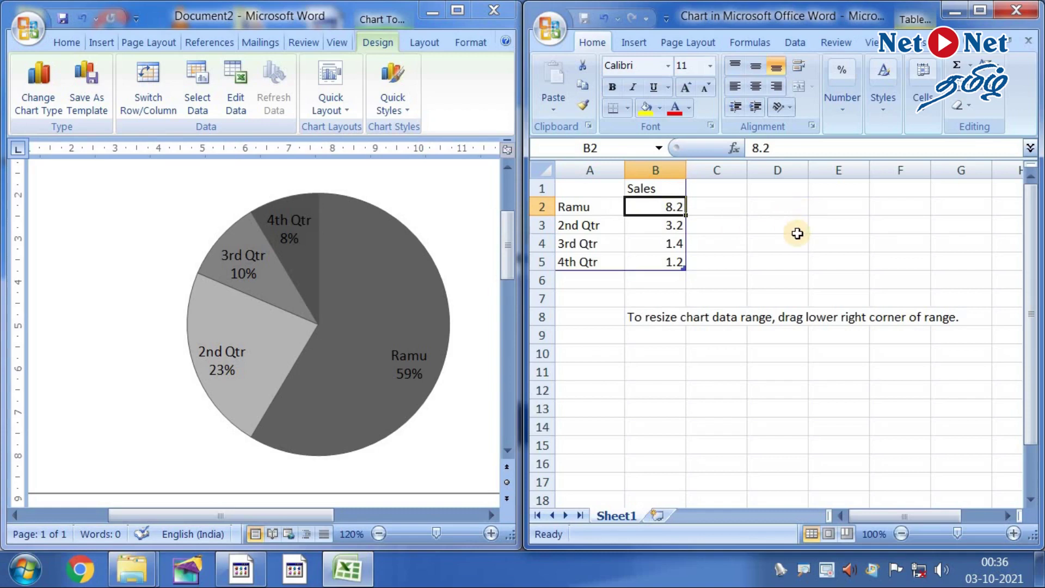
pyautogui.press('Return')
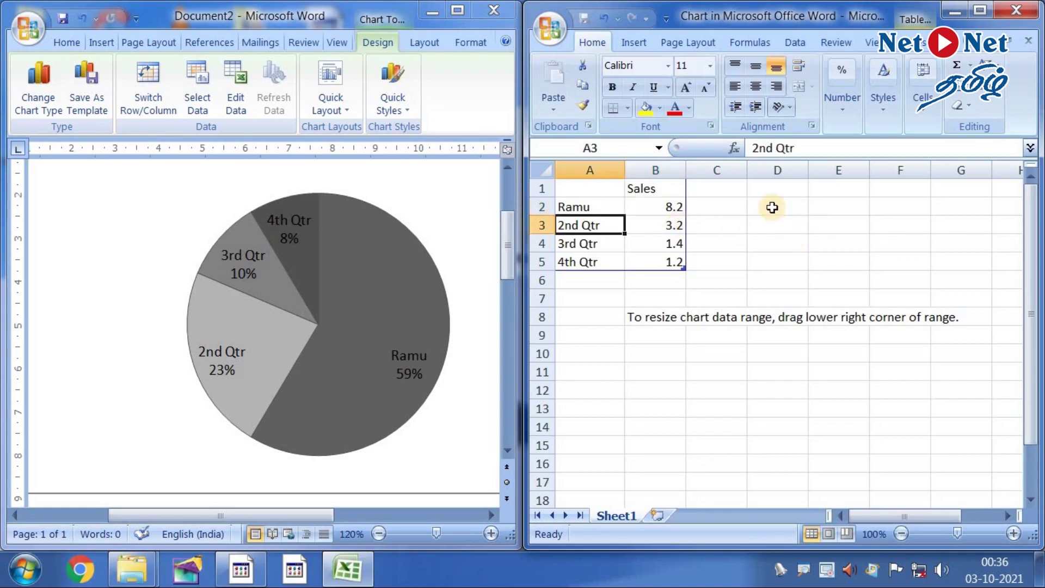
# Step: Replace the 2nd, 3rd and 4th Qtr category labels in cells A3 to A5 with people's names
pyautogui.write('S')
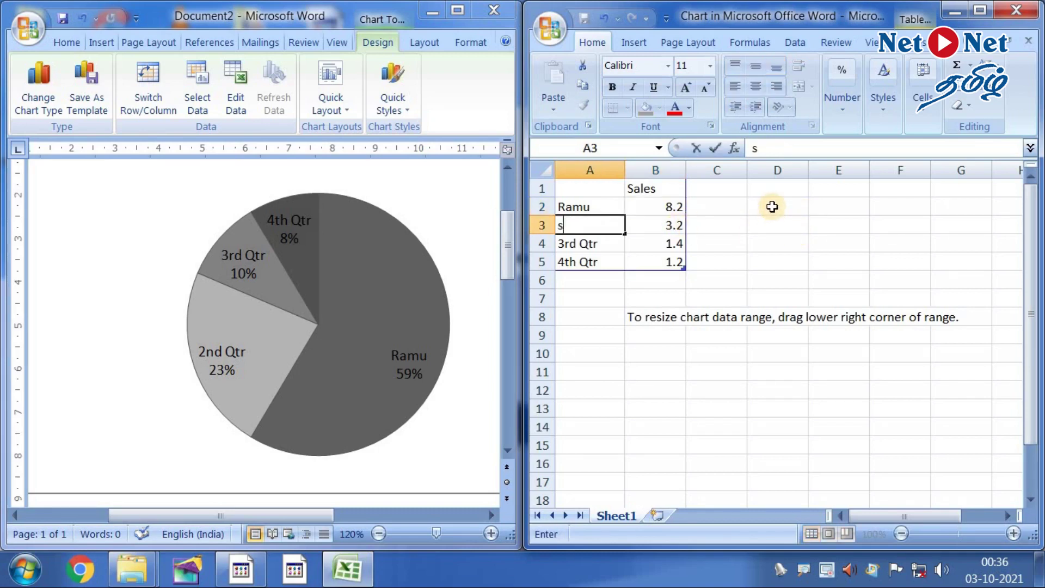
pyautogui.write('omu')
pyautogui.press('Tab')
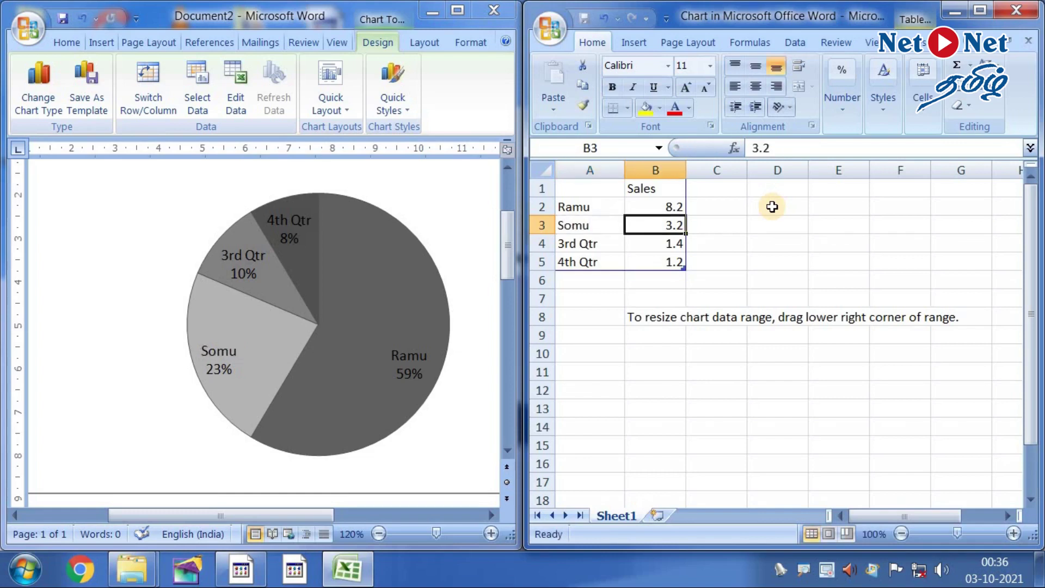
pyautogui.press('Return')
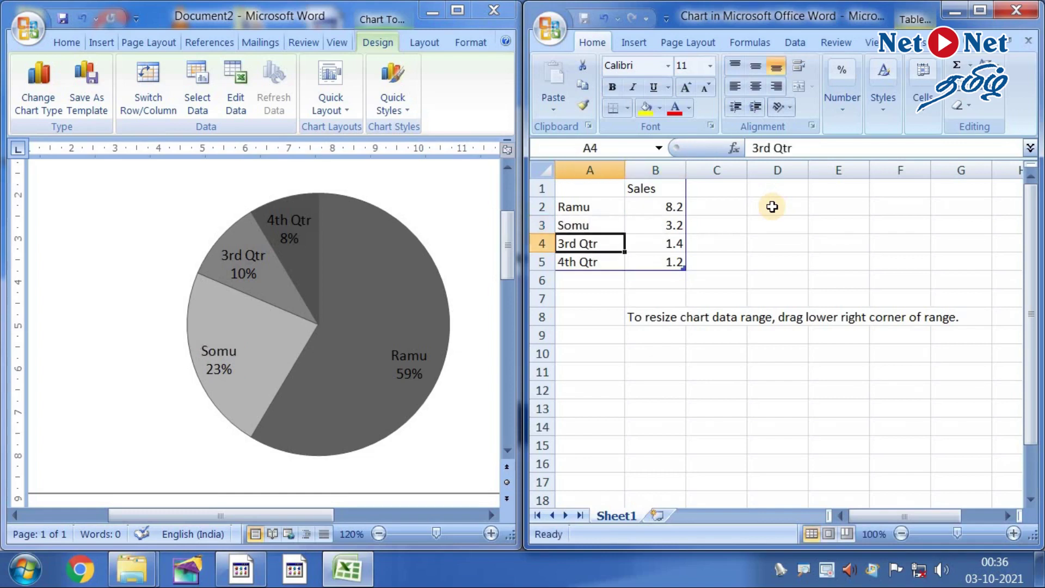
pyautogui.write('Vijay')
pyautogui.press('Tab')
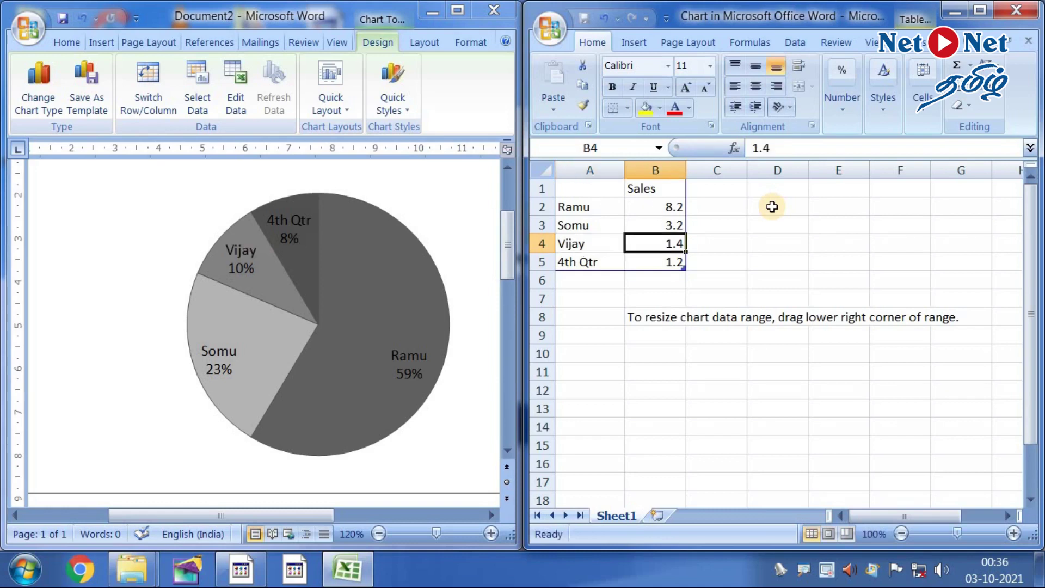
pyautogui.press('Return')
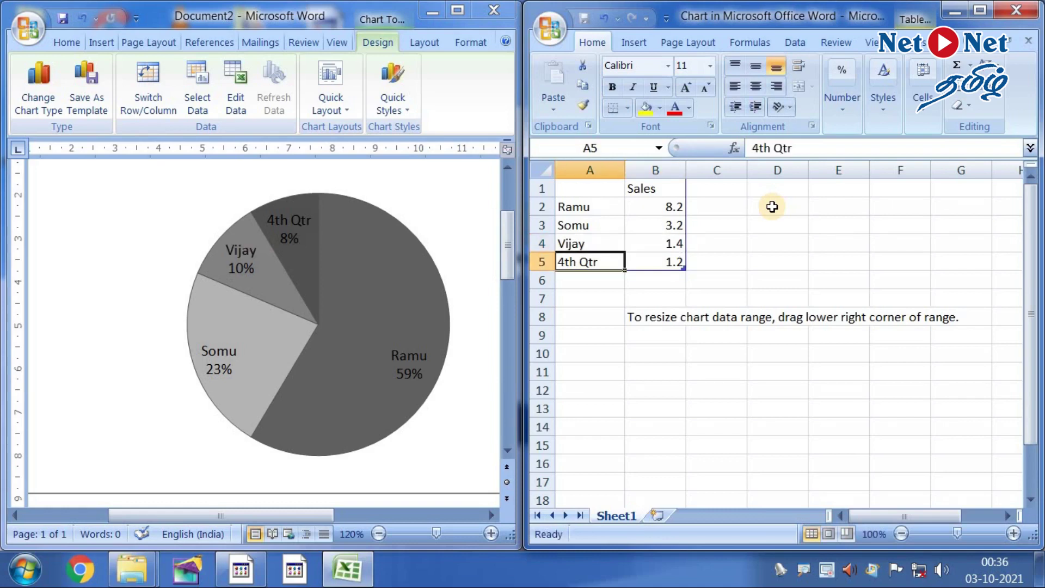
pyautogui.write('Kumar')
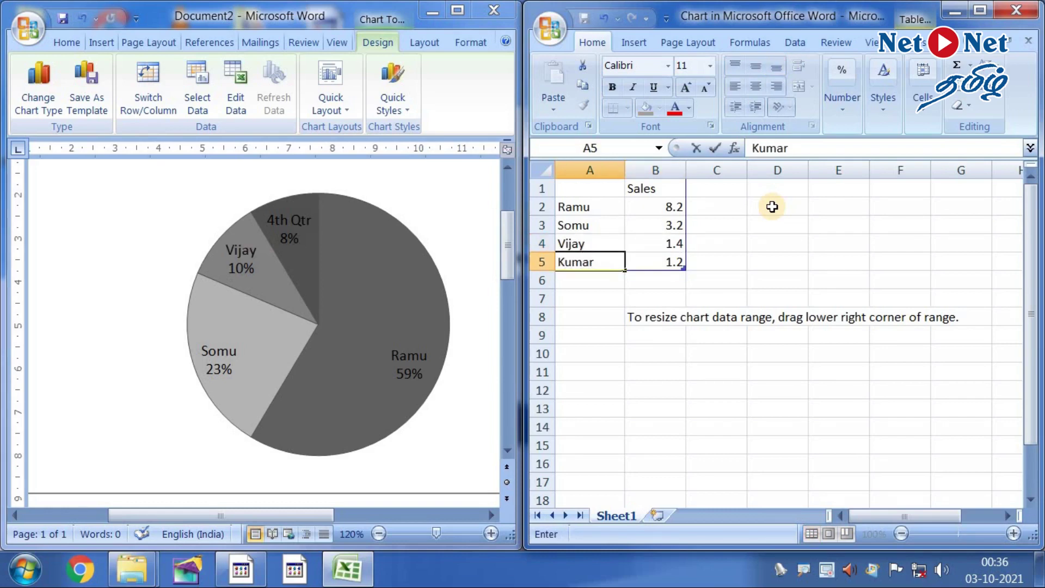
pyautogui.press('Tab')
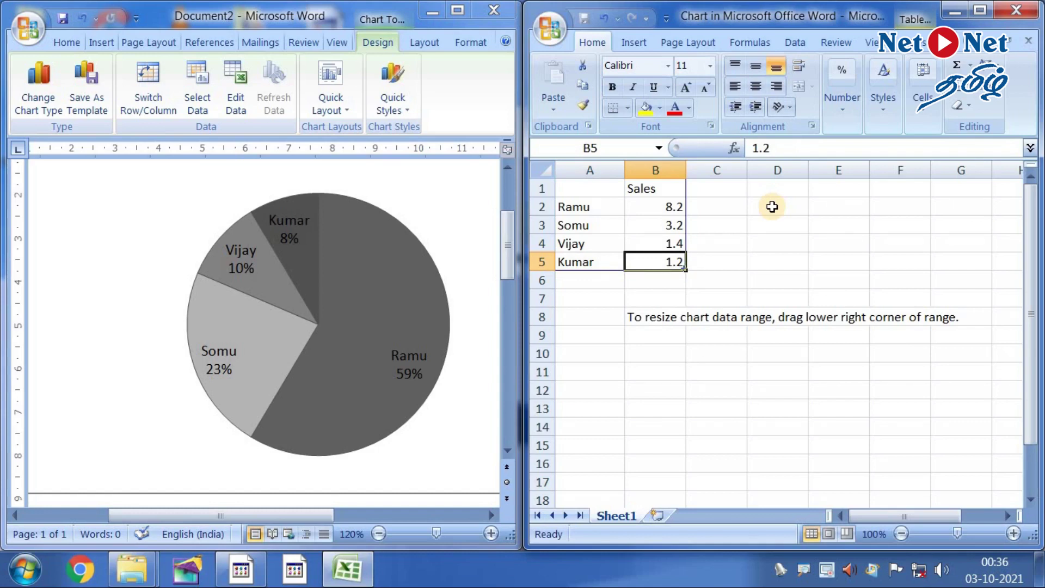
pyautogui.press('Return')
# Step: Add a fifth category in row 6 of the chart data with a person's name and a sales value of 5
pyautogui.press('Left')
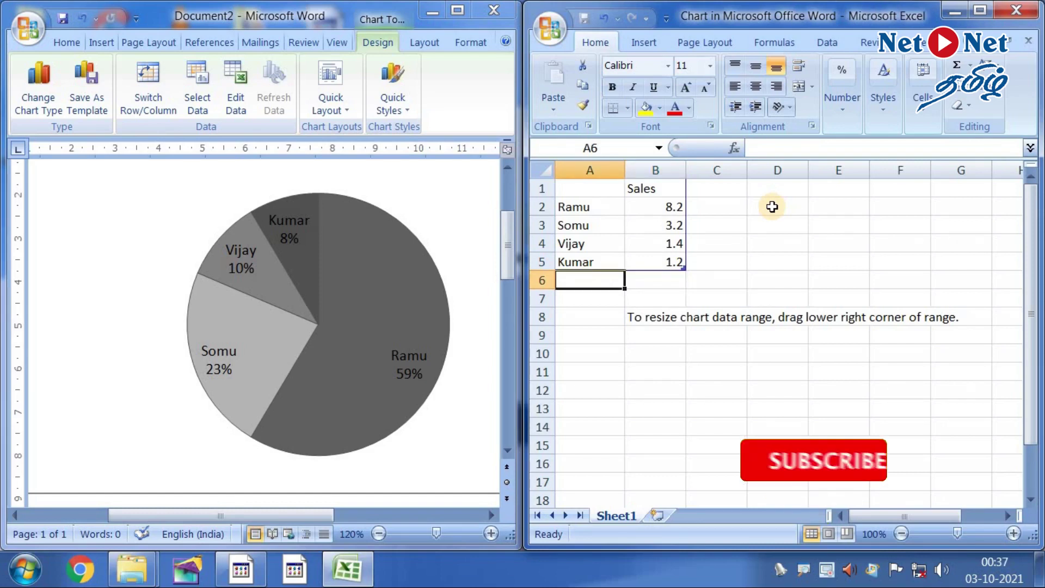
pyautogui.write('Praveen')
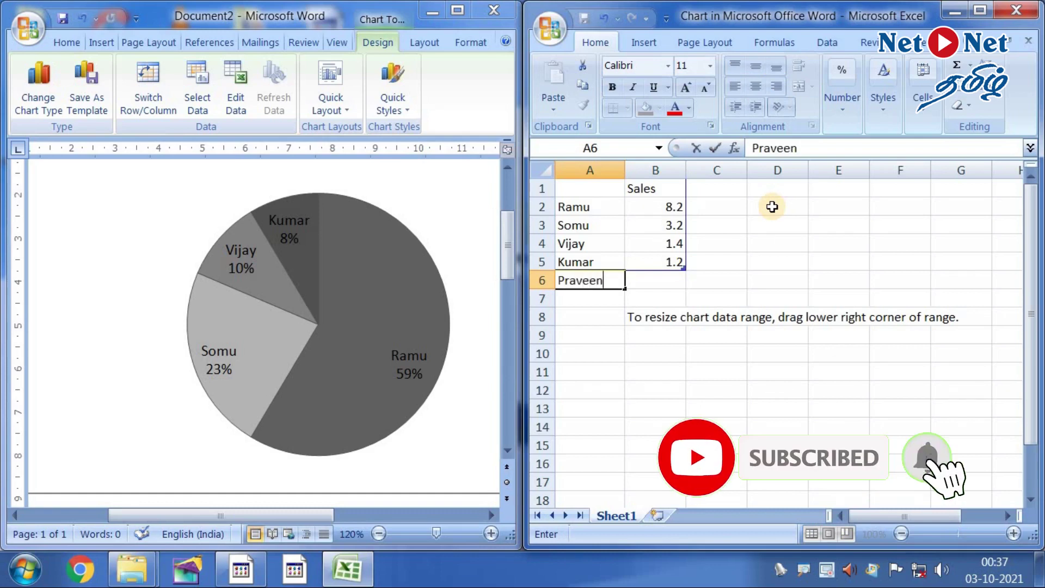
pyautogui.press('Tab')
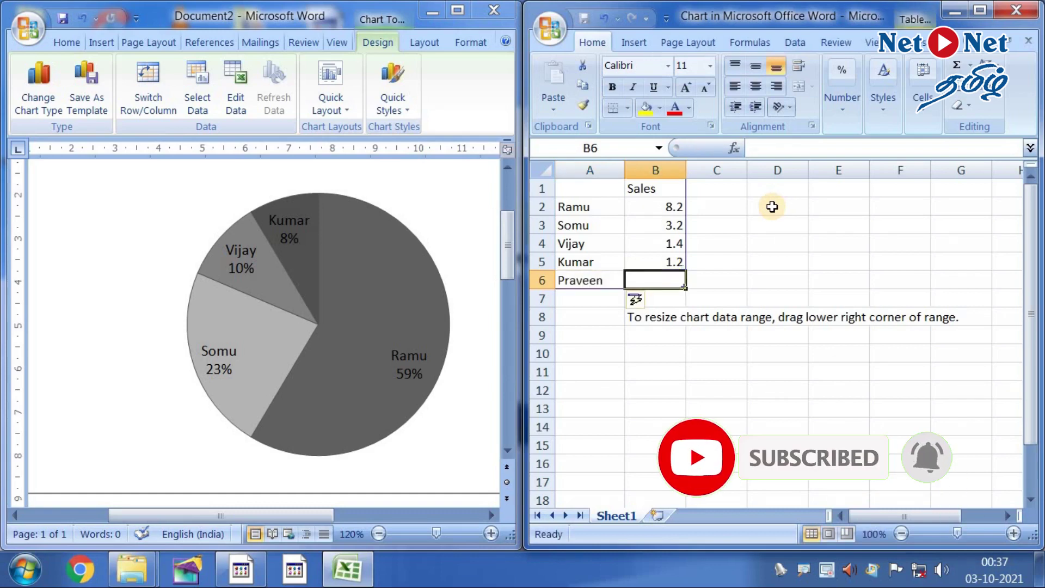
pyautogui.write('5')
pyautogui.press('Return')
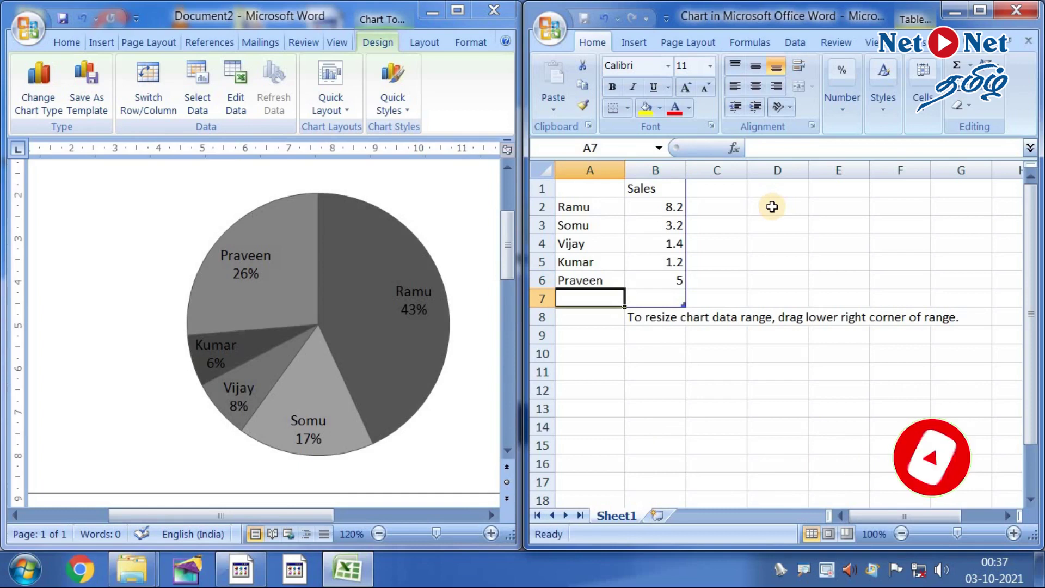
# Step: Set the fifth category's sales value in cell B6 to 3
pyautogui.click(675, 279)
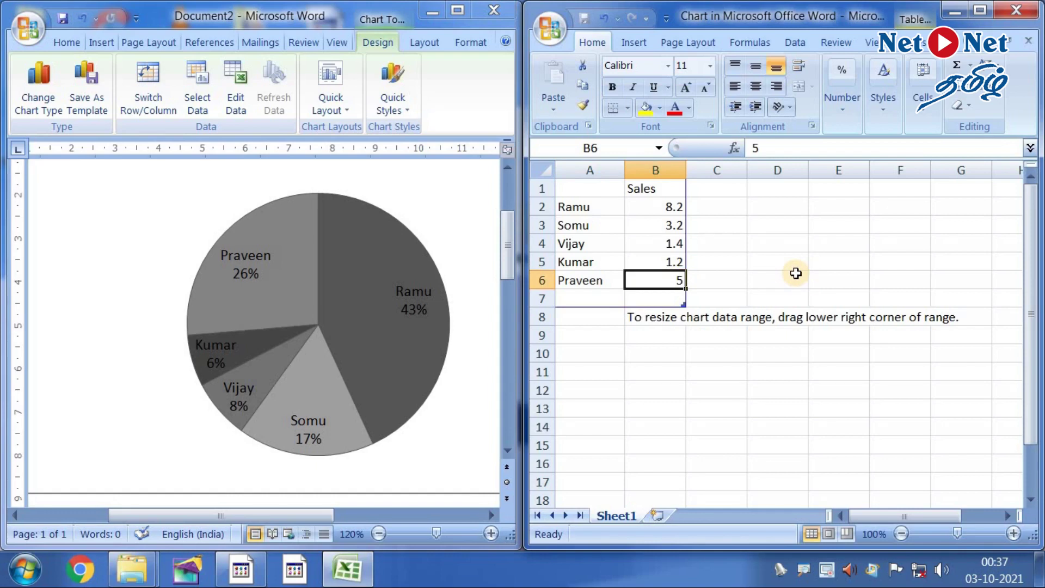
pyautogui.write('3')
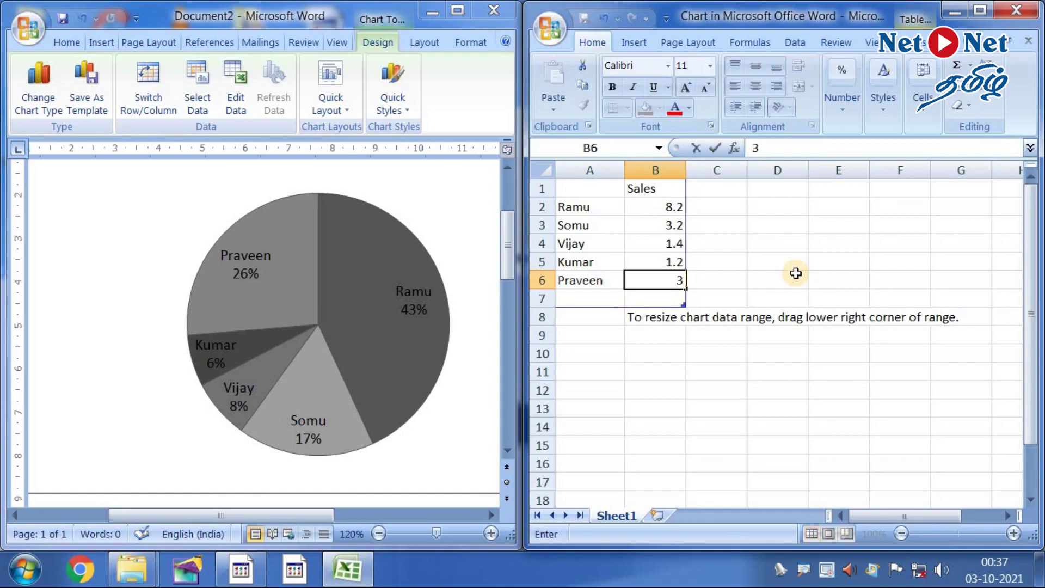
pyautogui.press('Return')
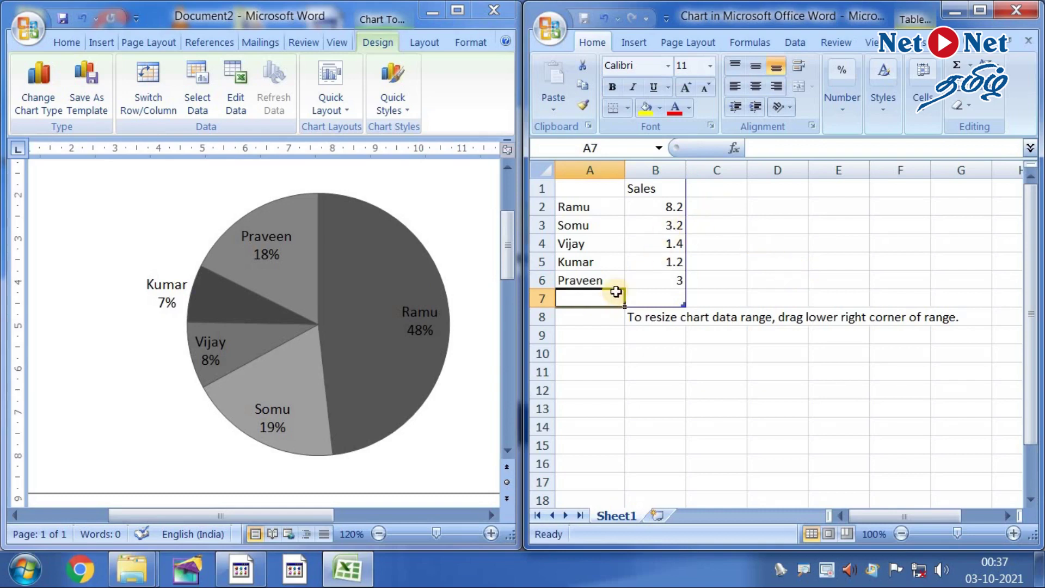
# Step: Format the pie chart's data labels to show the value instead of the percentage, along with the category name
pyautogui.click(673, 210)
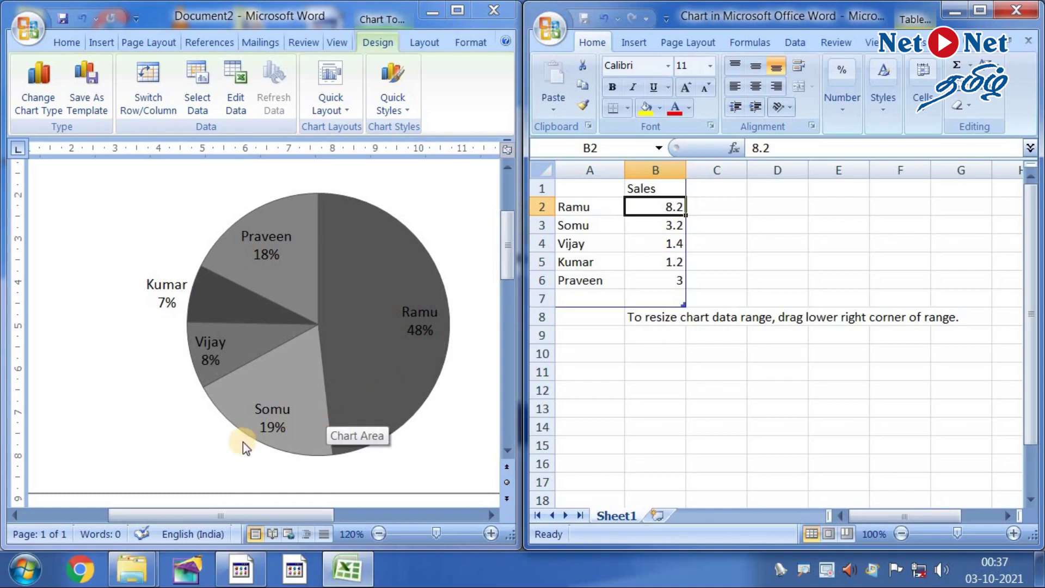
pyautogui.click(287, 261)
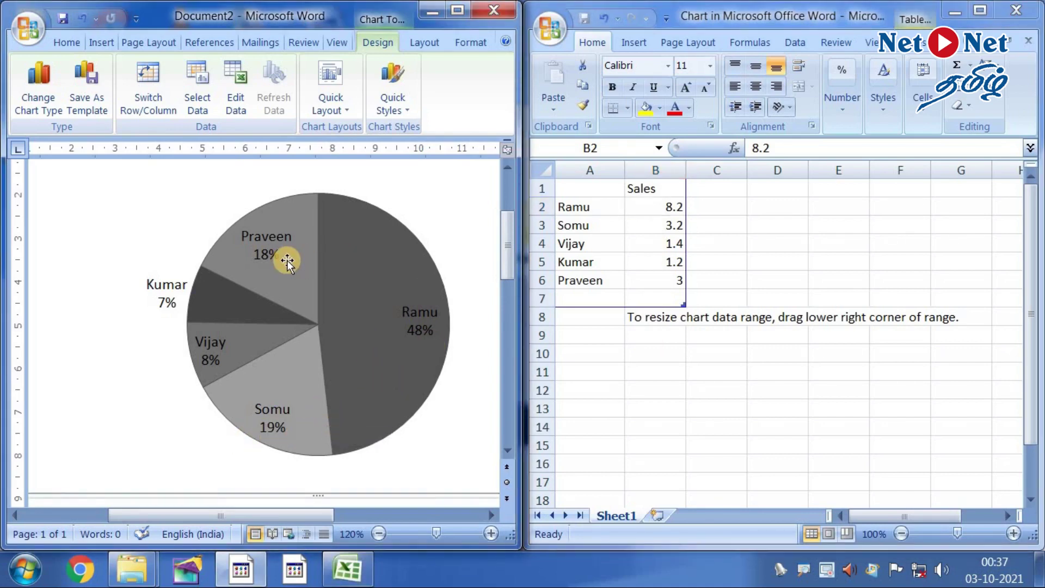
pyautogui.click(288, 385)
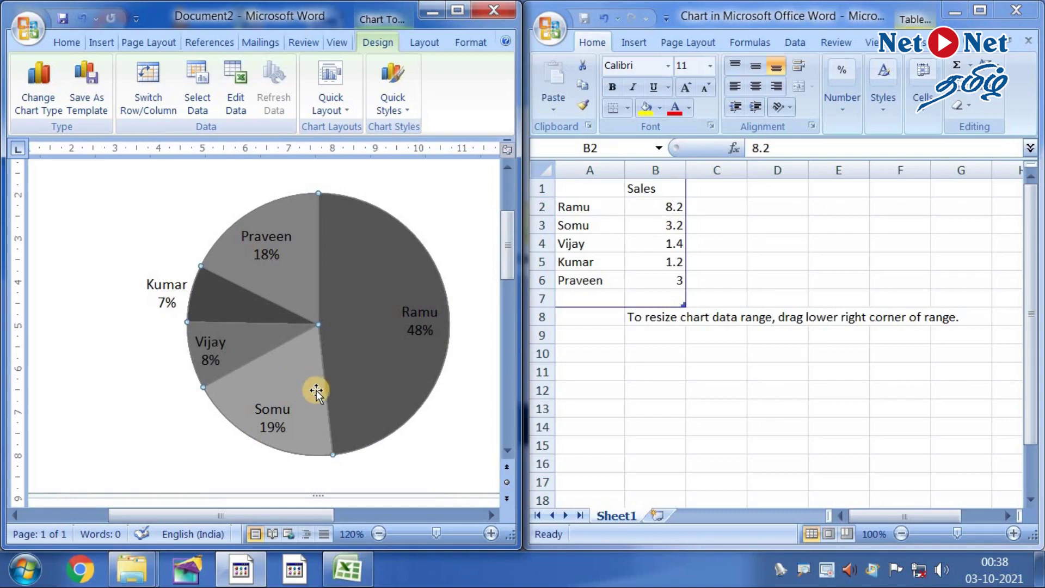
pyautogui.moveTo(304, 387)
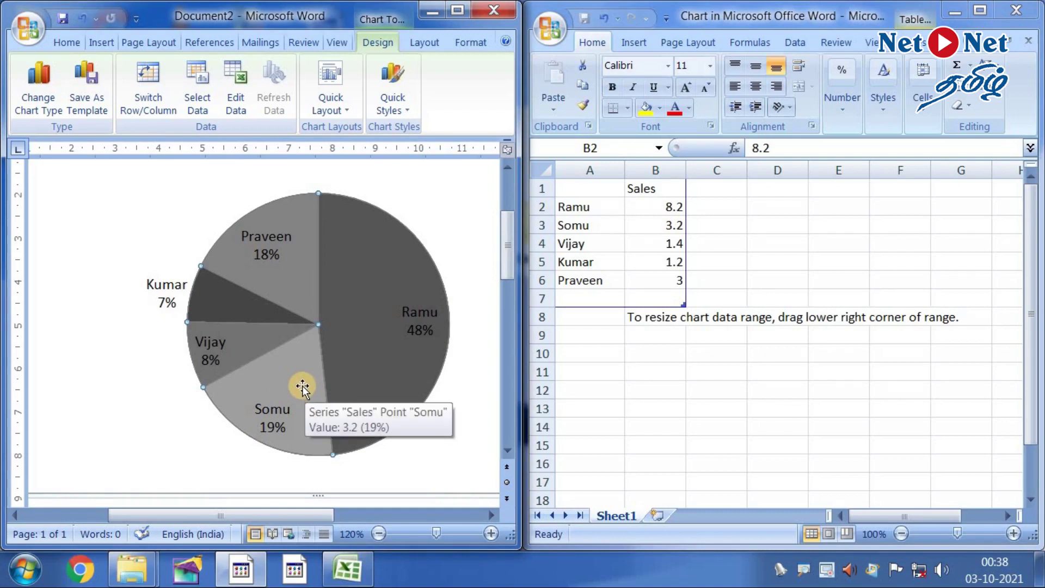
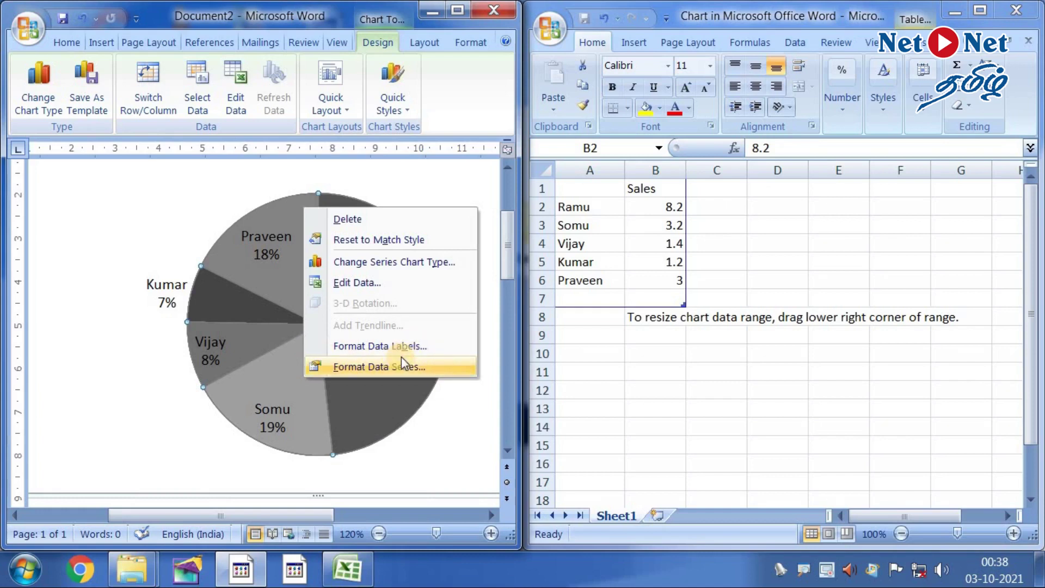
pyautogui.click(445, 348)
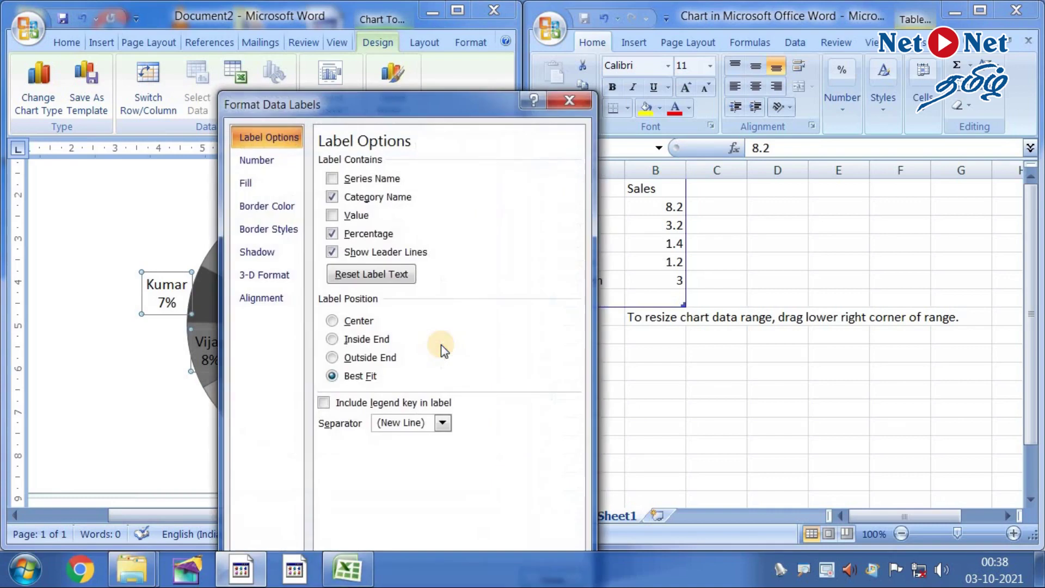
pyautogui.moveTo(447, 113); pyautogui.dragTo(936, 109)
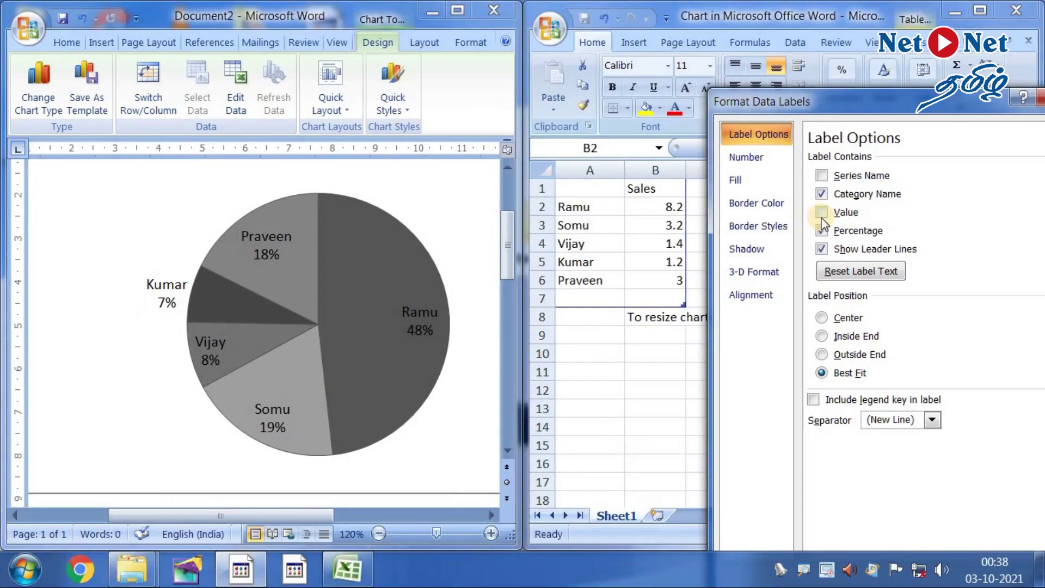
pyautogui.click(821, 208)
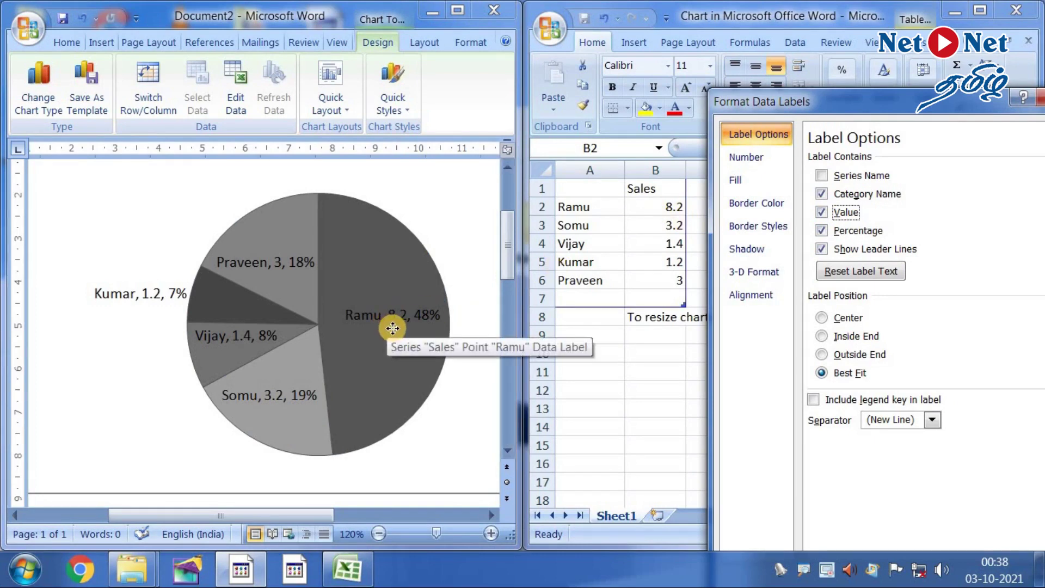
pyautogui.click(821, 211)
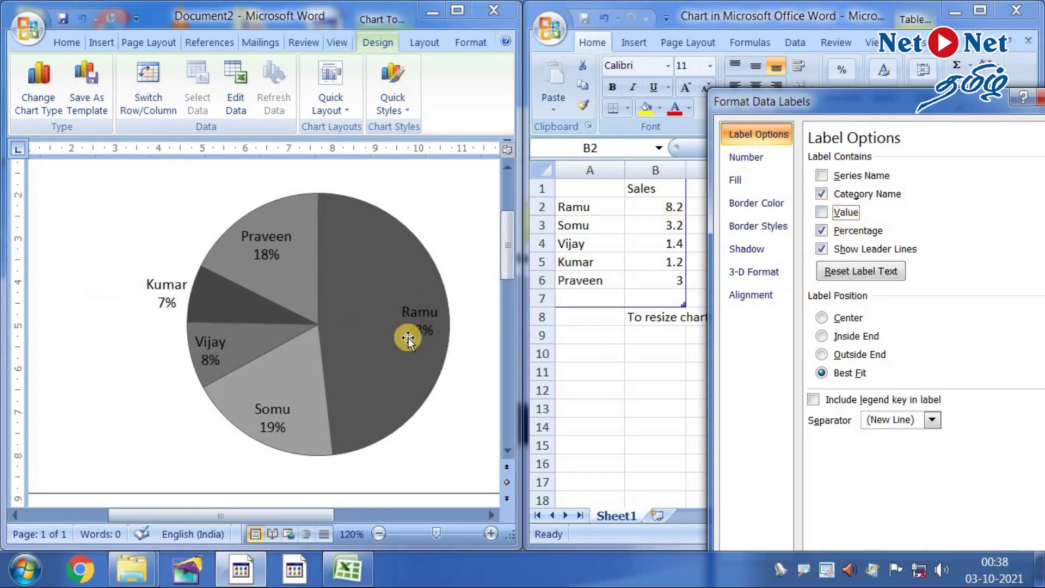
pyautogui.click(822, 213)
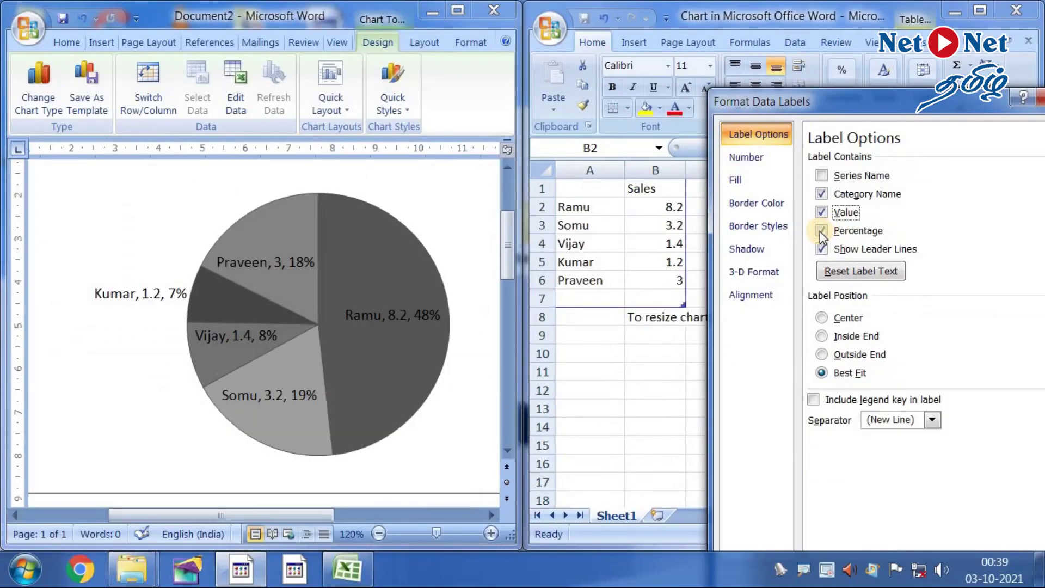
pyautogui.click(821, 230)
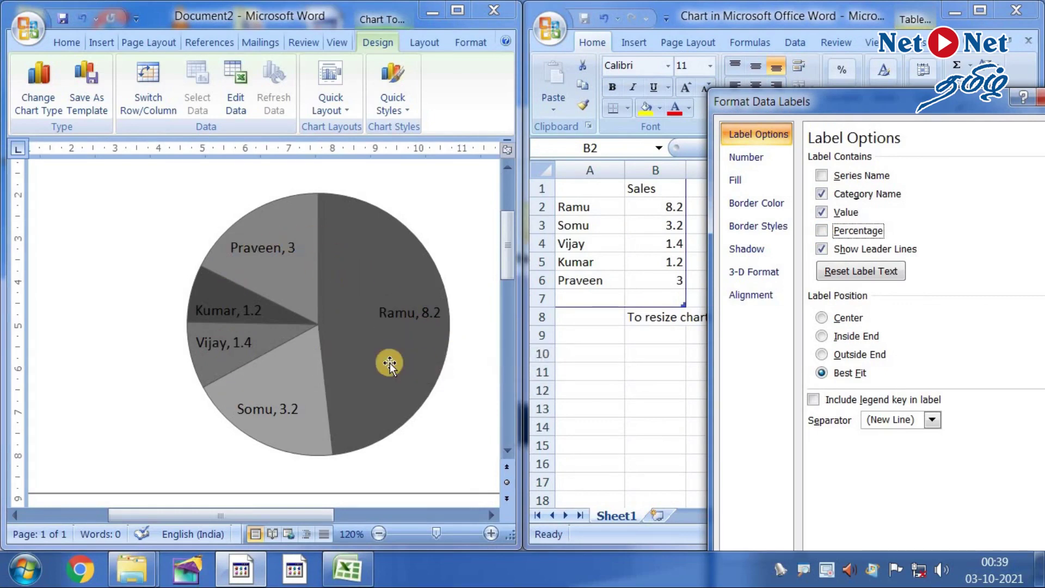
# Step: Include the series name in the data labels and rename the series header in cell B1 to "toys"
pyautogui.click(822, 176)
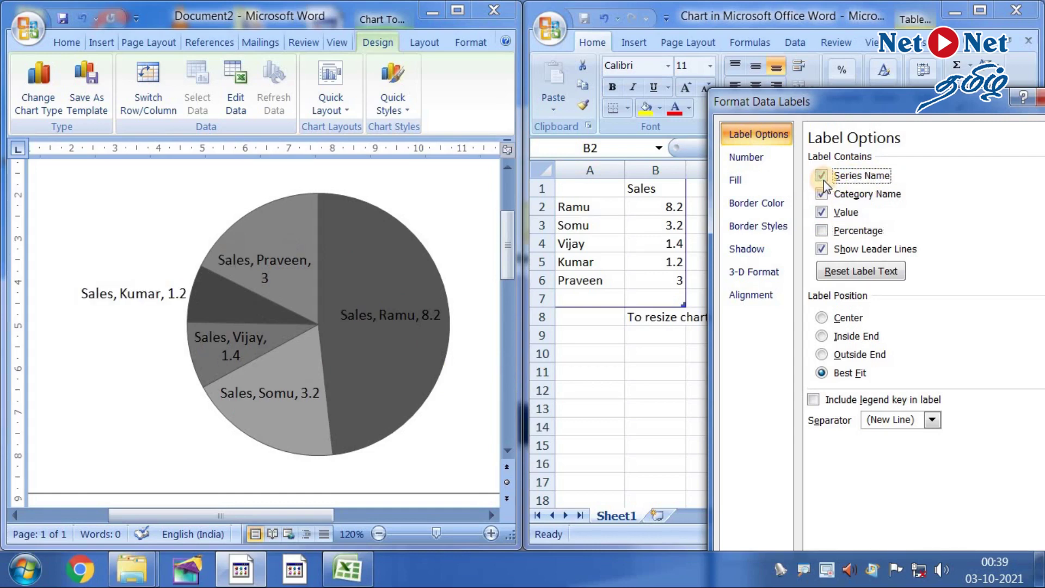
pyautogui.click(657, 190)
pyautogui.click(668, 189)
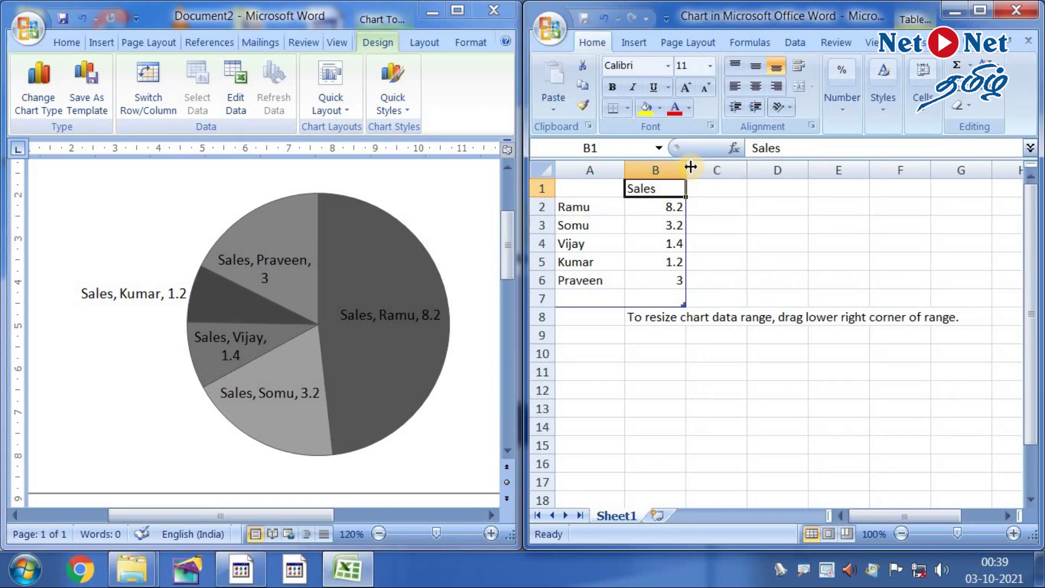
pyautogui.write('toys')
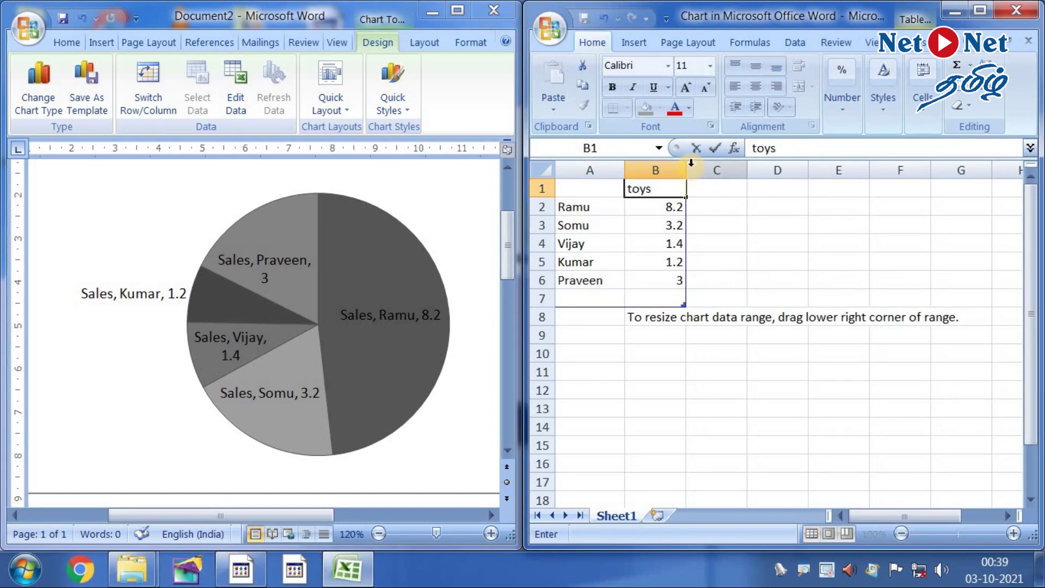
pyautogui.press('Return')
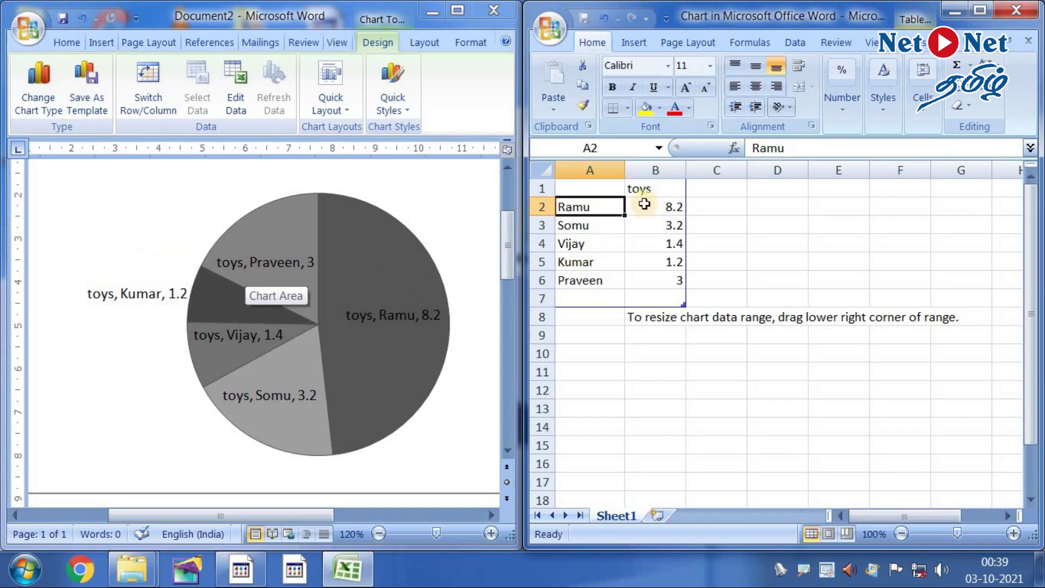
# Step: Rename the series header in cell B1 of the chart data to "marks"
pyautogui.click(667, 189)
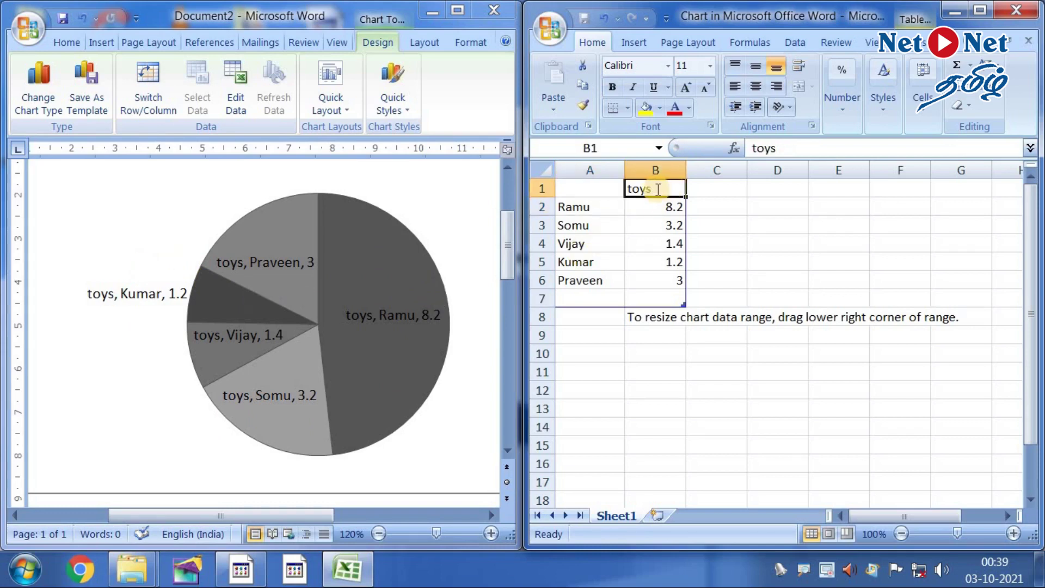
pyautogui.write('marks')
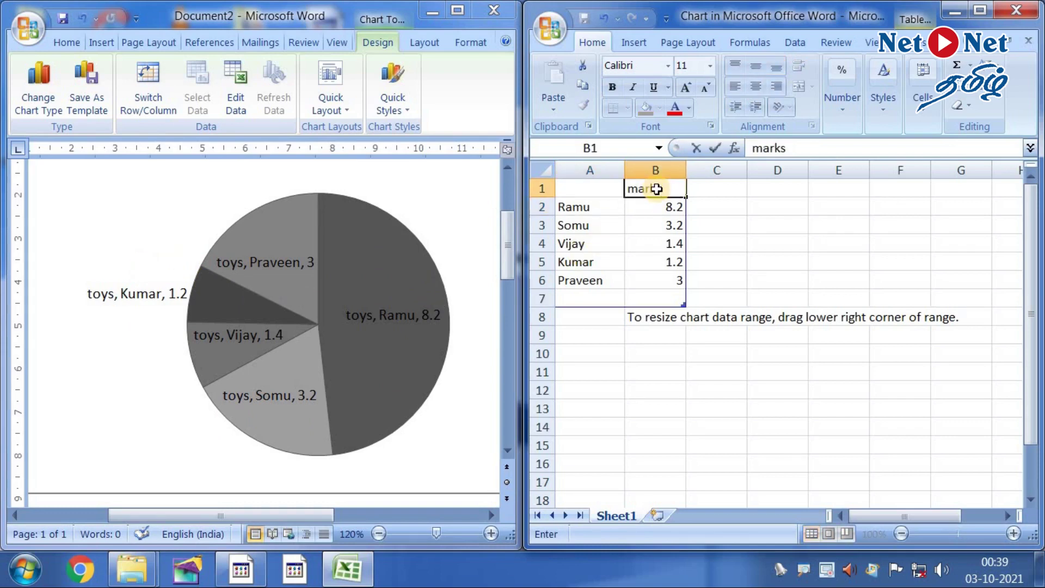
pyautogui.press('Return')
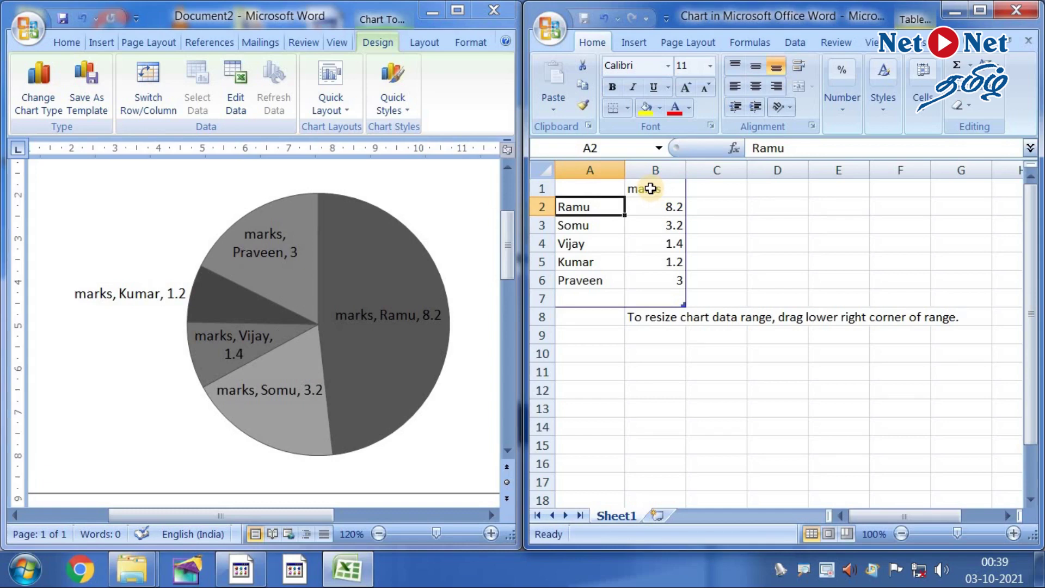
# Step: Rename the series header in cell B1 to "Value" and remove the series name from the data labels
pyautogui.click(669, 187)
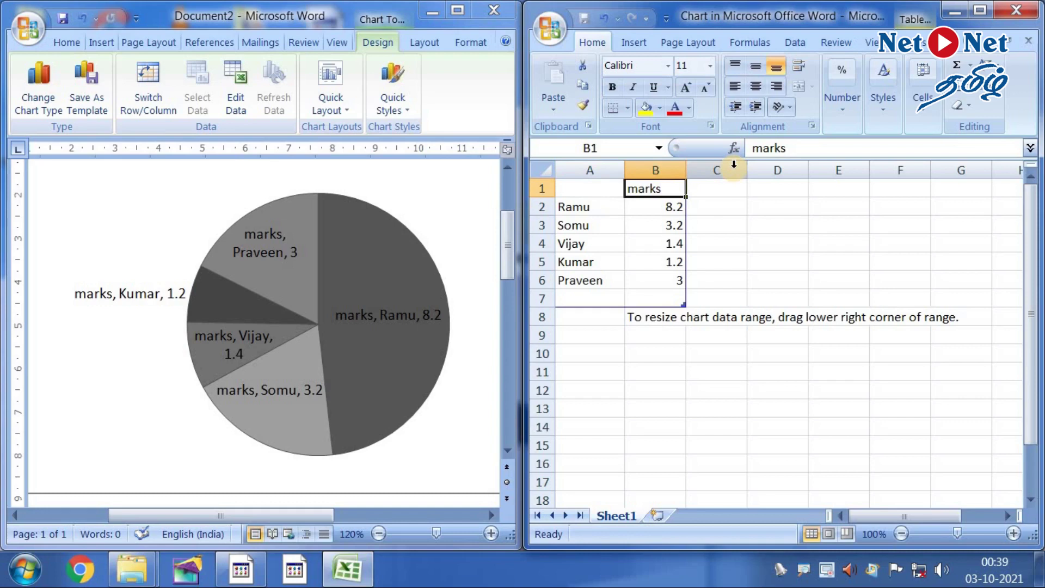
pyautogui.write('Value')
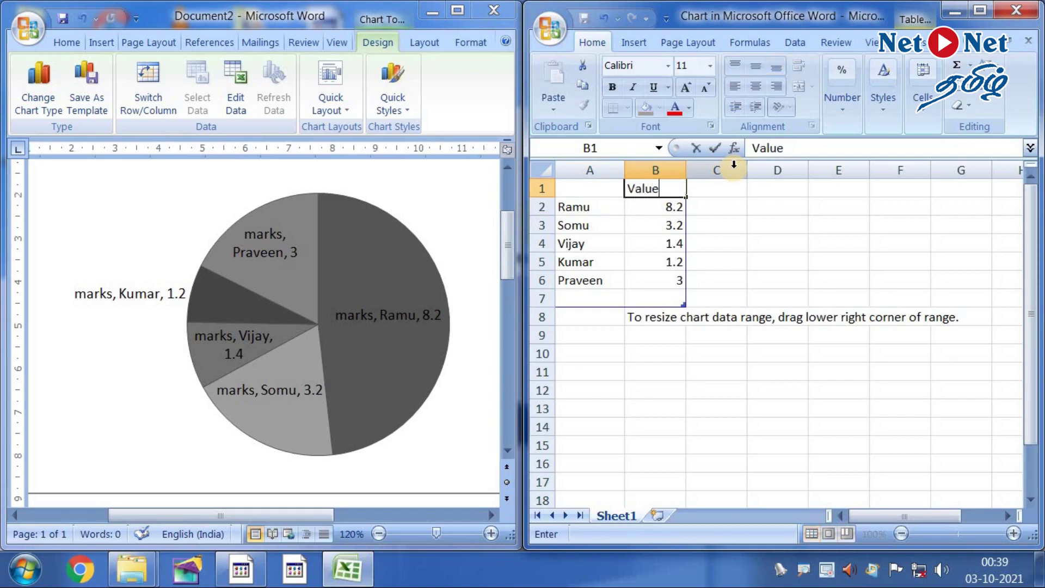
pyautogui.press('Return')
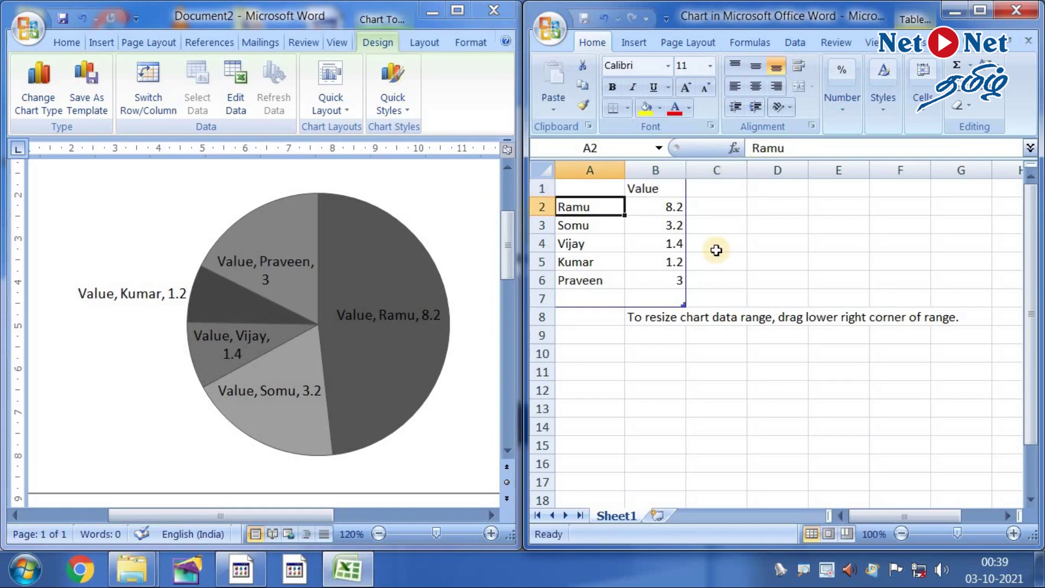
pyautogui.click(658, 189)
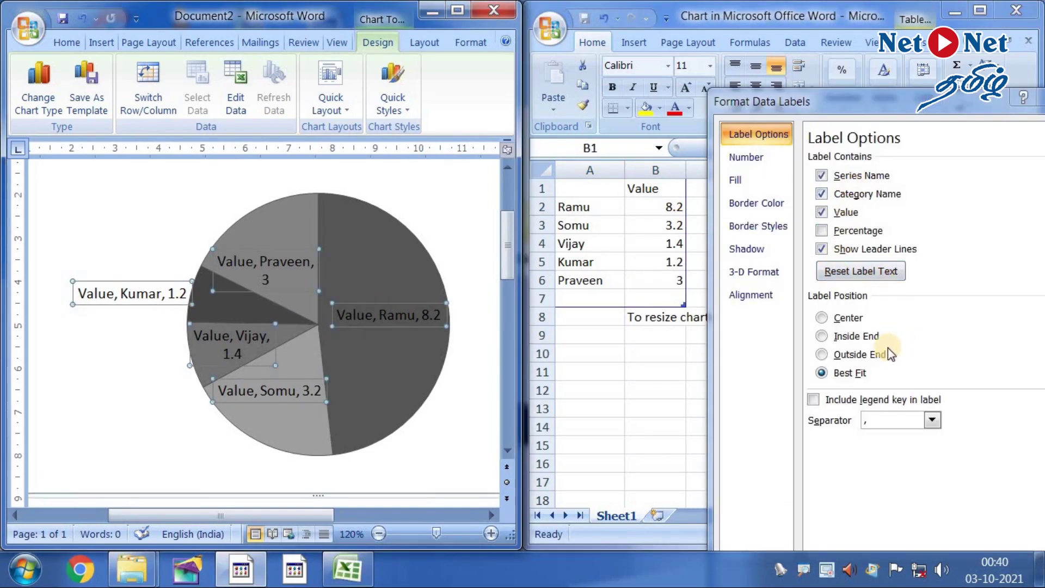
pyautogui.click(822, 175)
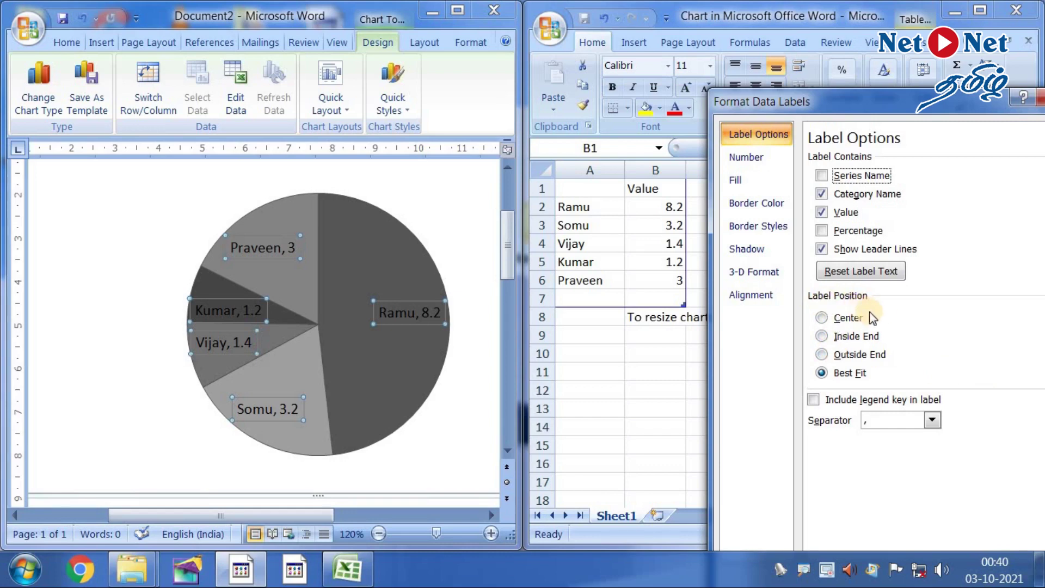
# Step: Try the Center, Inside End and Outside End positions for the data labels and restore Best Fit
pyautogui.click(822, 318)
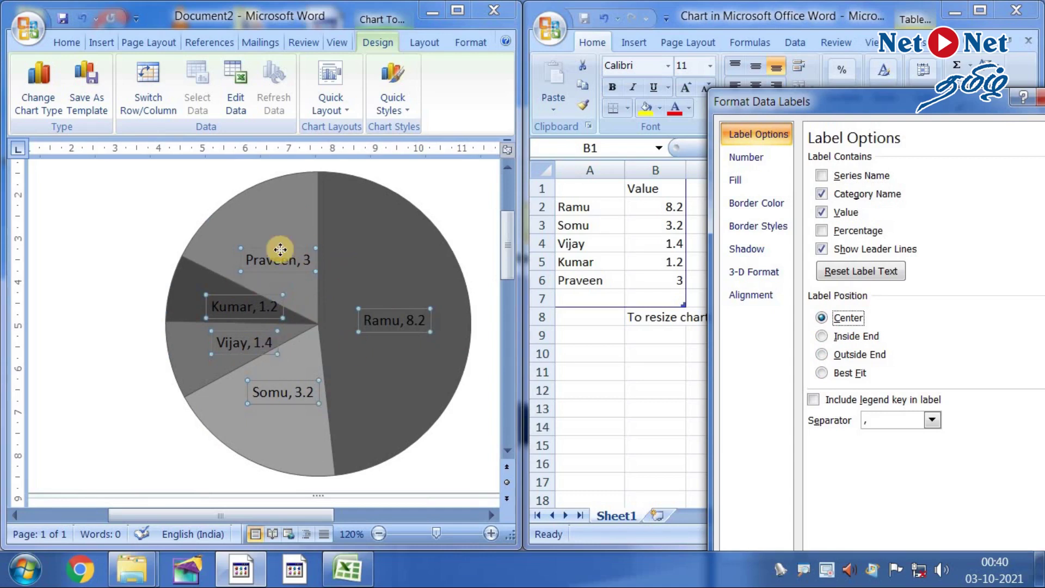
pyautogui.click(822, 337)
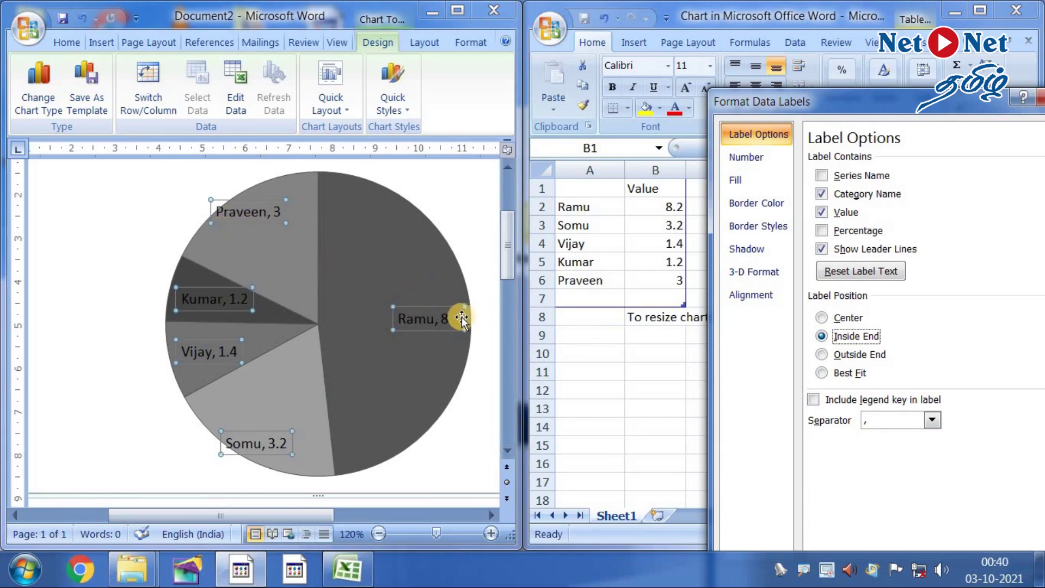
pyautogui.click(824, 359)
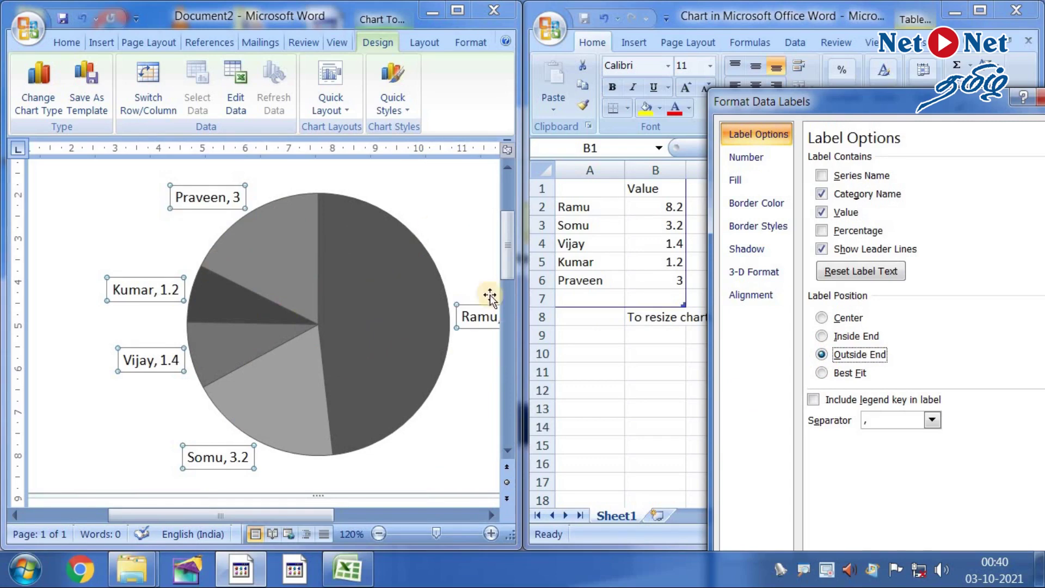
pyautogui.click(822, 373)
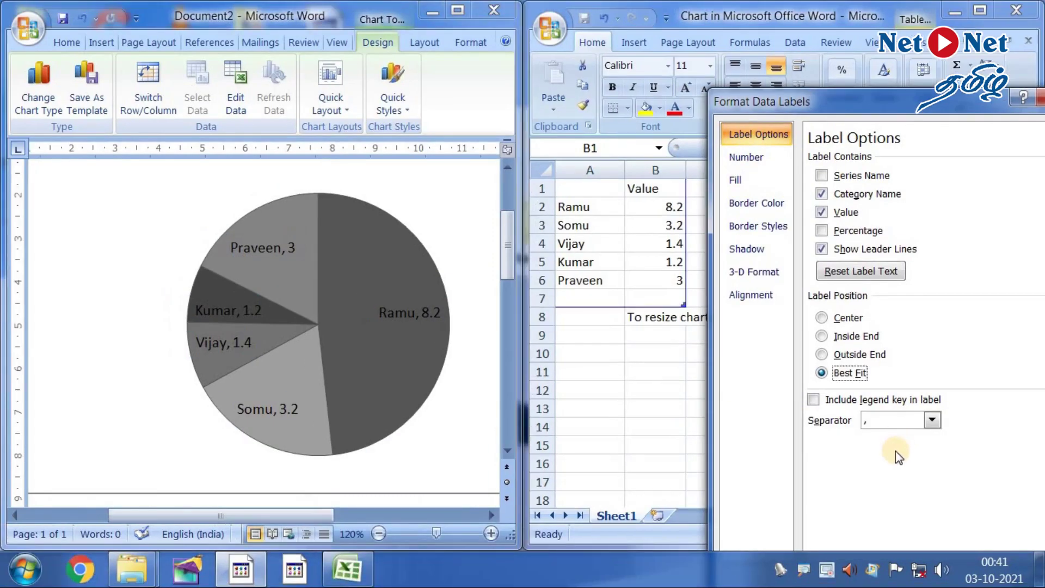
# Step: Try the (New Line) and (space) separators between the category name and value in the data labels
pyautogui.click(969, 402)
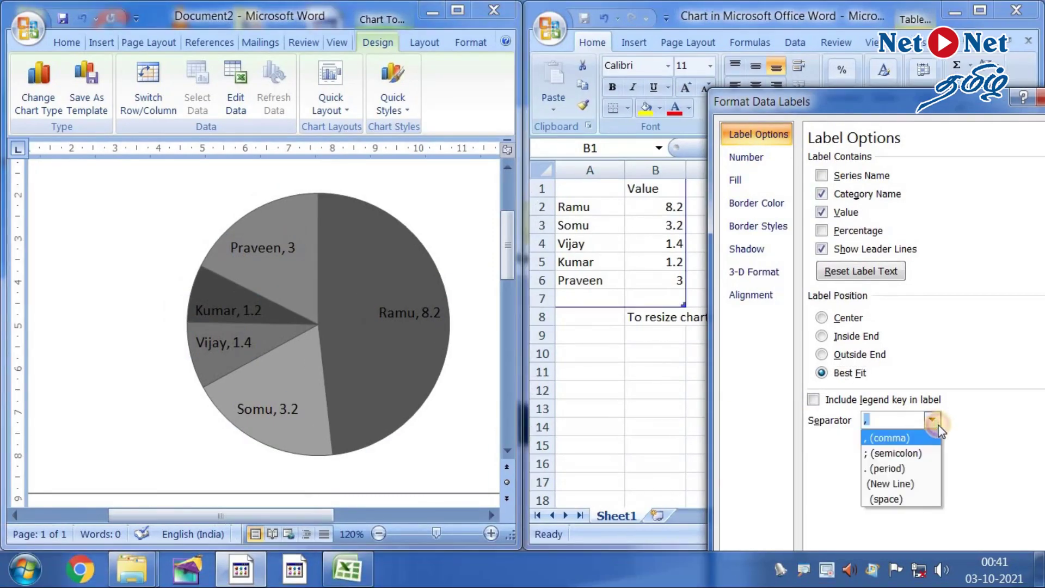
pyautogui.click(896, 483)
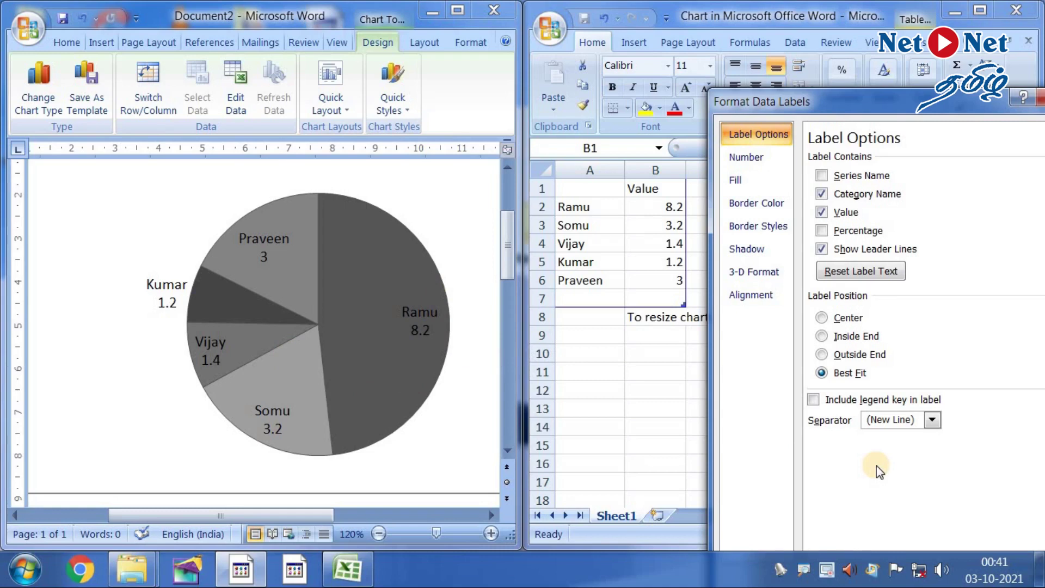
pyautogui.click(932, 420)
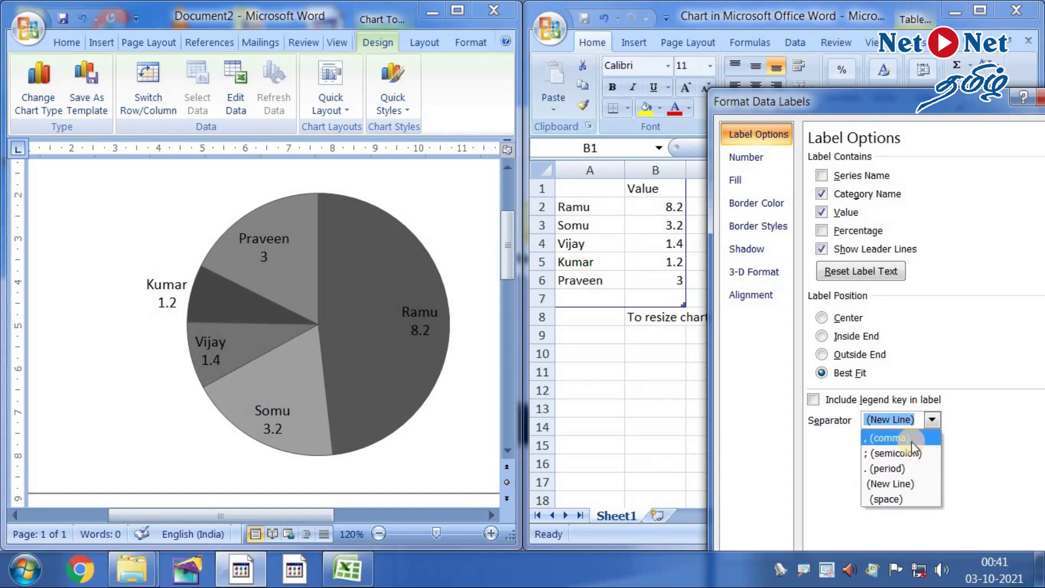
pyautogui.click(897, 497)
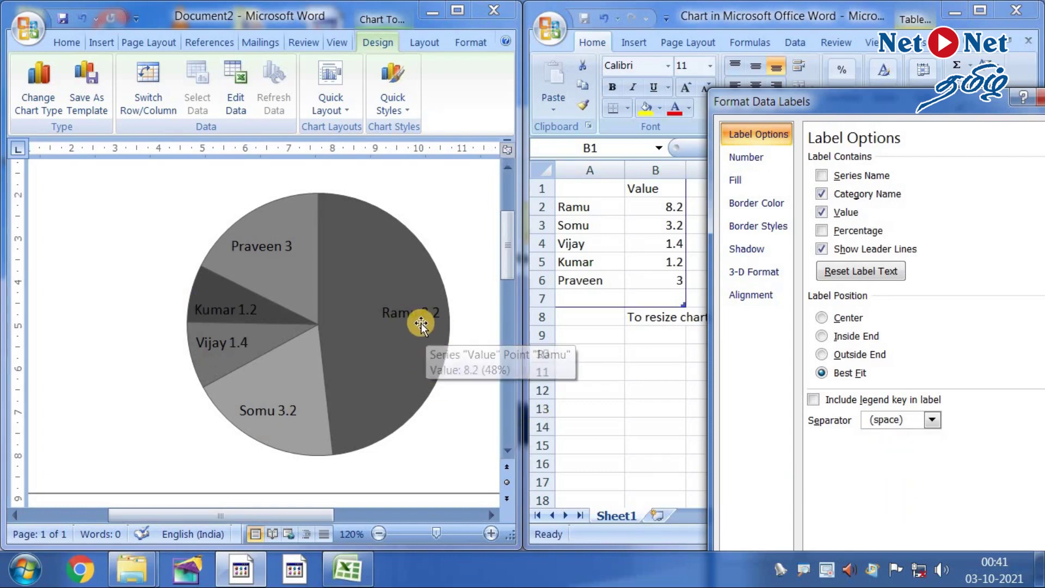
# Step: Set the data label separator to (New Line) and close the label formatting dialog
pyautogui.click(933, 422)
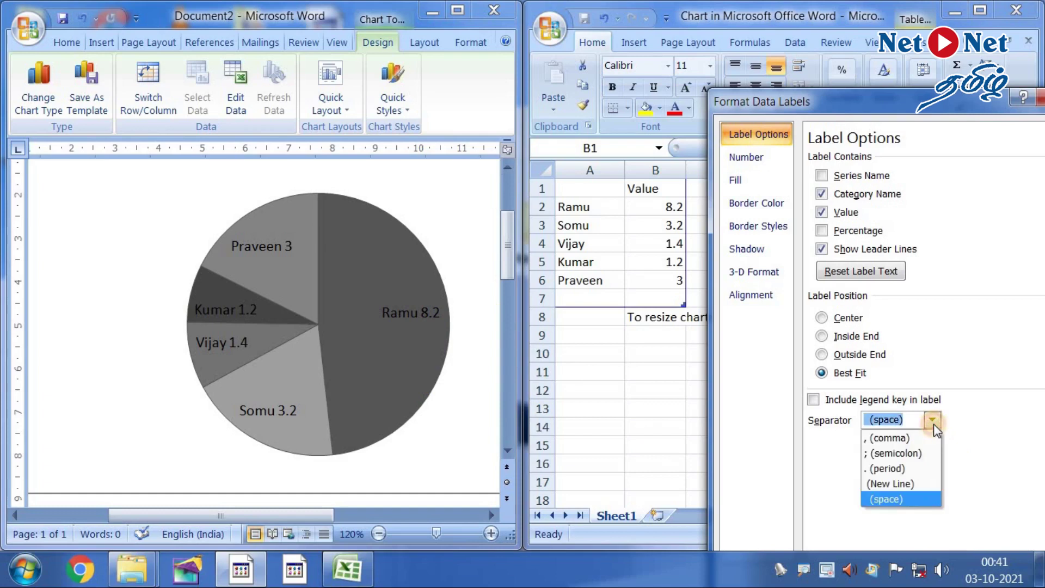
pyautogui.click(889, 484)
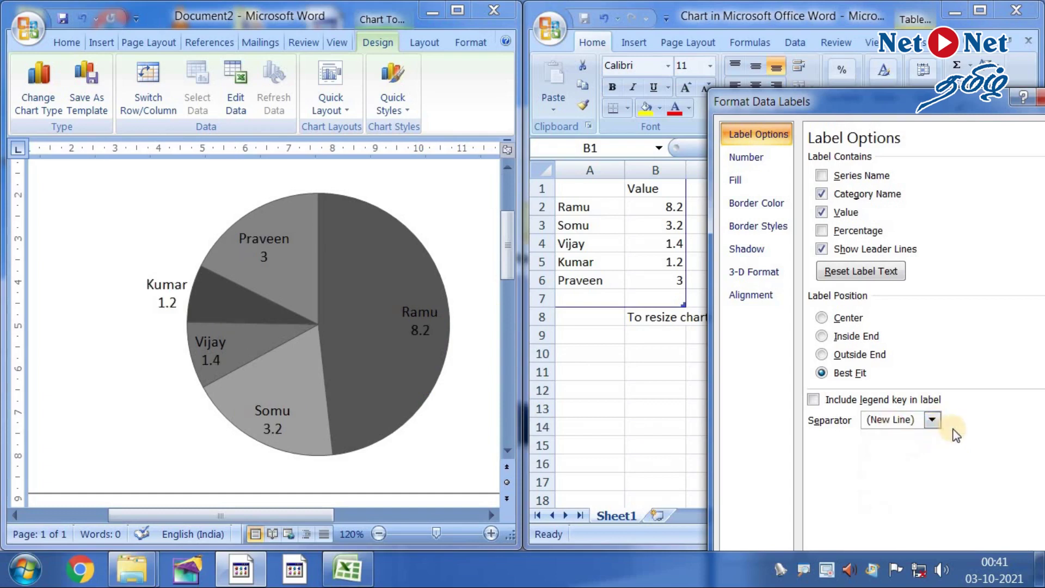
pyautogui.moveTo(773, 101); pyautogui.dragTo(697, 31)
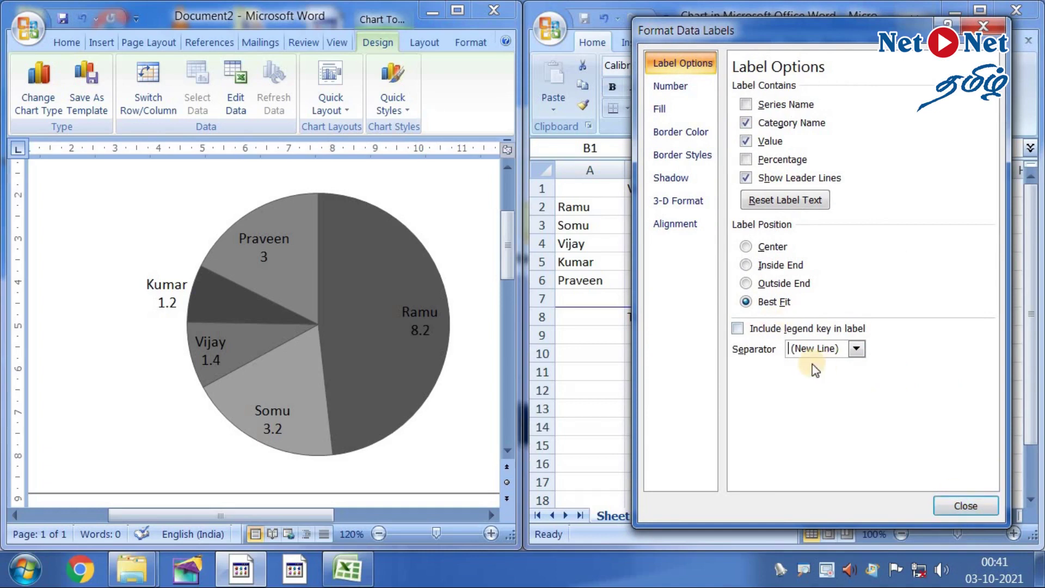
pyautogui.click(967, 508)
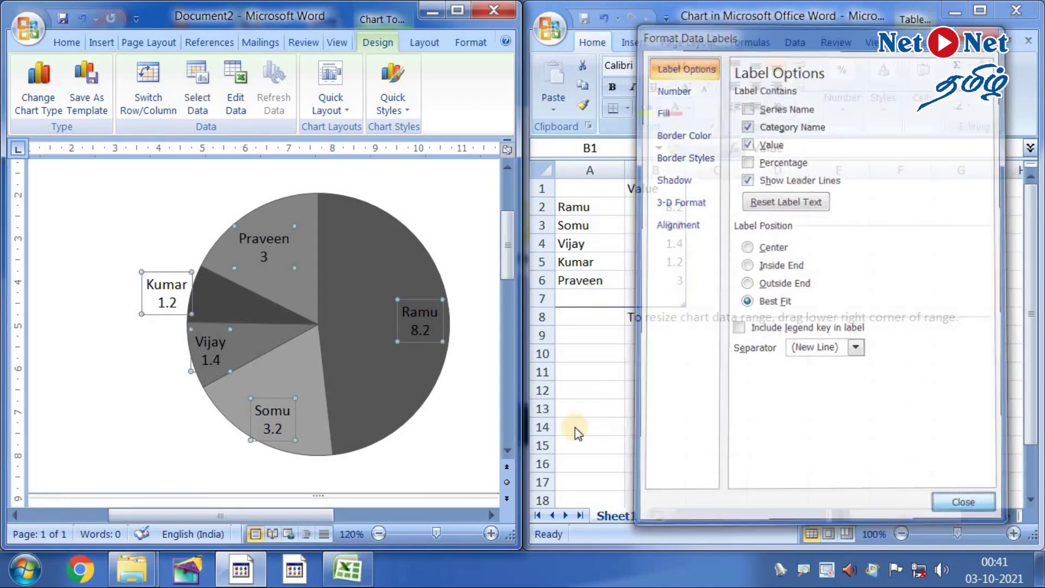
# Step: Enter 30%, 15%, 25% and 30% in cells B2 to B5 of the chart data, and 30 in cell B6
pyautogui.click(675, 210)
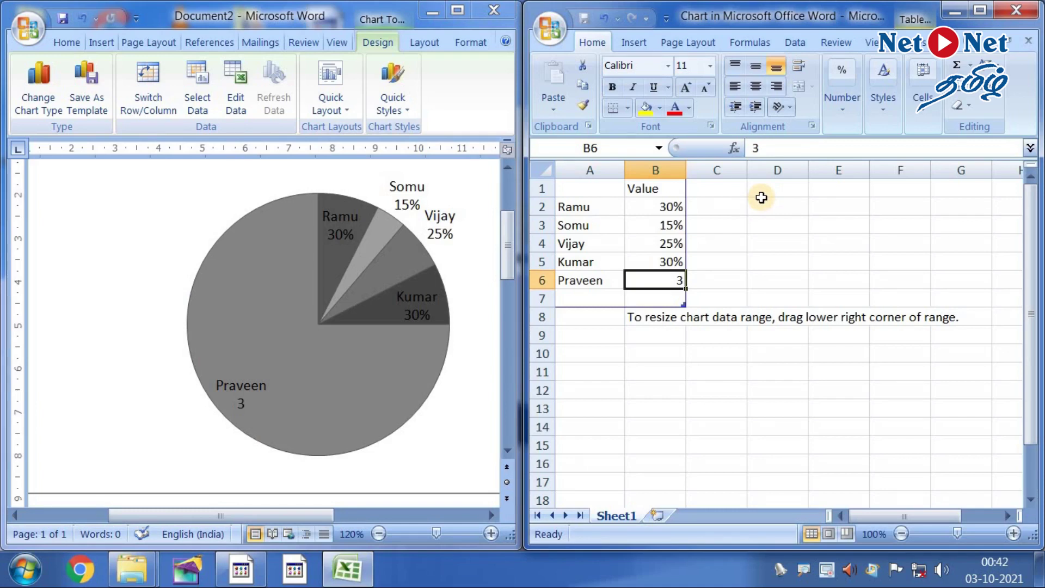
pyautogui.write('30')
pyautogui.hotkey('ctrl', 'Return')
# Step: Set the first person's value in cell B2 to 20%
pyautogui.press('Up')
pyautogui.press('Up')
pyautogui.press('Up')
pyautogui.press('Left')
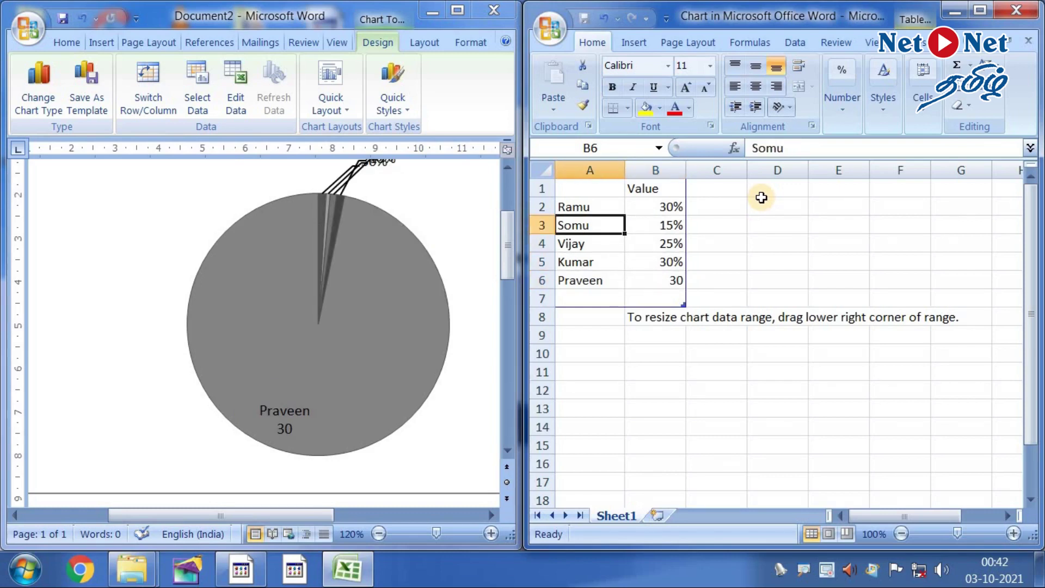
pyautogui.press('Up')
pyautogui.press('Right')
pyautogui.write('20')
pyautogui.press('Return')
# Step: Re-enter the last person's name in cell A6 and set the value in cell B6 to 20%
pyautogui.press('Left')
pyautogui.press('Right')
pyautogui.press('Down')
pyautogui.press('Down')
pyautogui.press('Down')
pyautogui.press('Left')
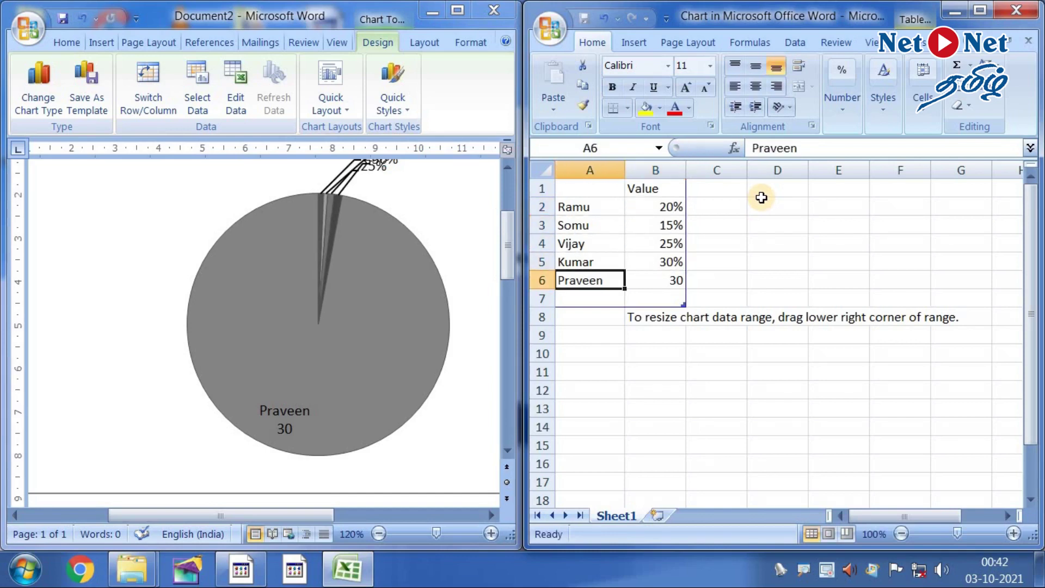
pyautogui.write('2')
pyautogui.press('Tab')
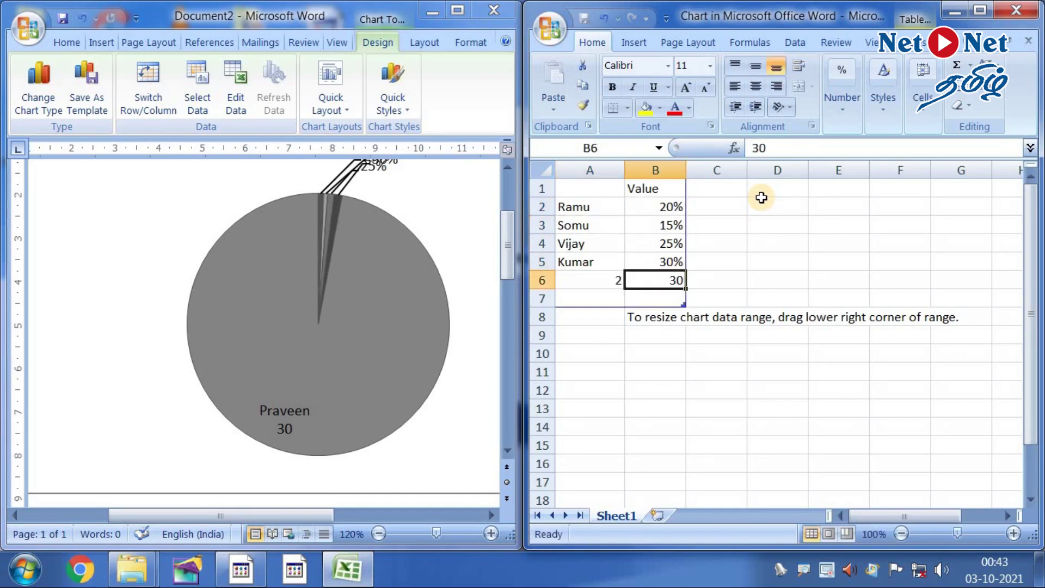
pyautogui.press('Left')
pyautogui.write('Praveen')
pyautogui.press('Tab')
pyautogui.write('20')
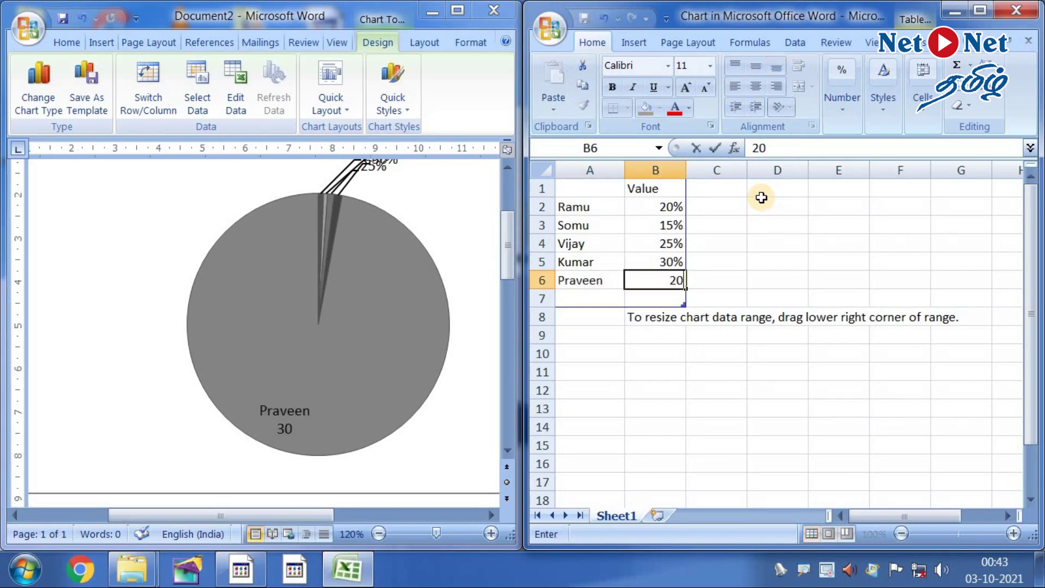
pyautogui.write('%')
pyautogui.press('Return')
pyautogui.press('Up')
pyautogui.press('Right')
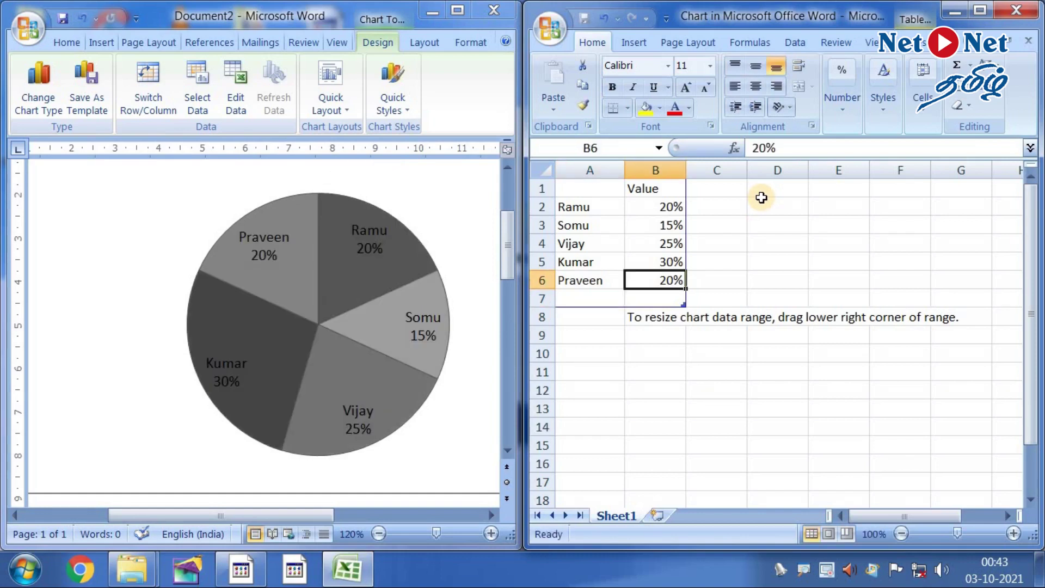
pyautogui.press('Down')
pyautogui.press('Left')
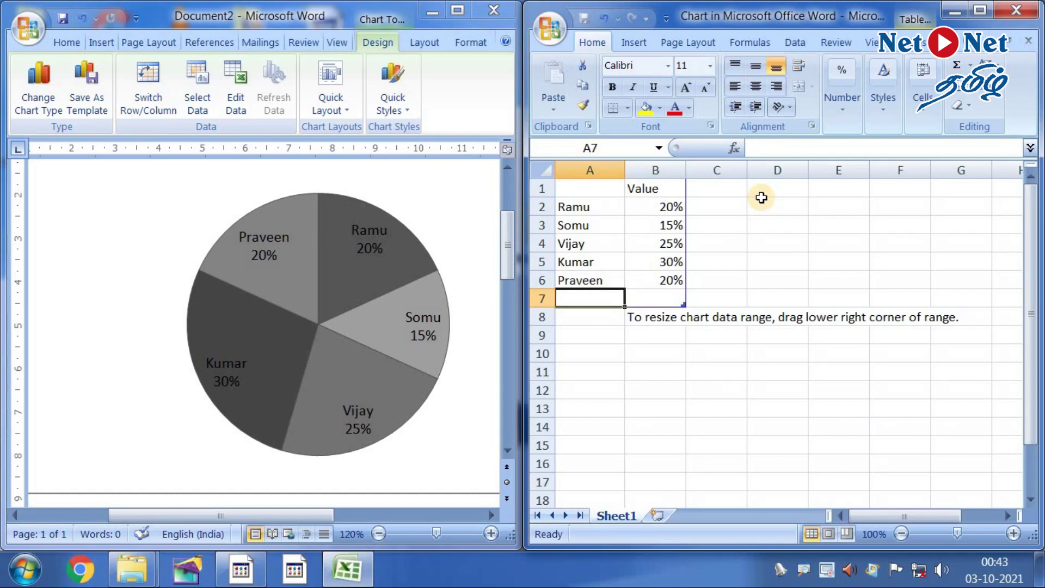
pyautogui.press('Right')
pyautogui.press('Up')
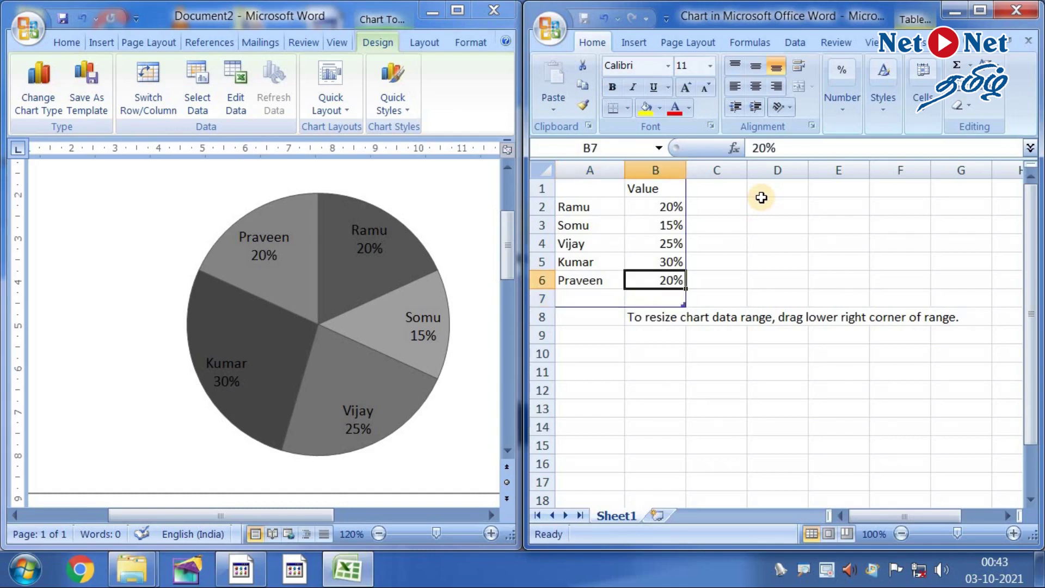
pyautogui.press('Left')
pyautogui.press('Right')
pyautogui.press('Left')
pyautogui.press('Right')
# Step: Set the fourth person's value in cell B5 to 20%
pyautogui.press('Up')
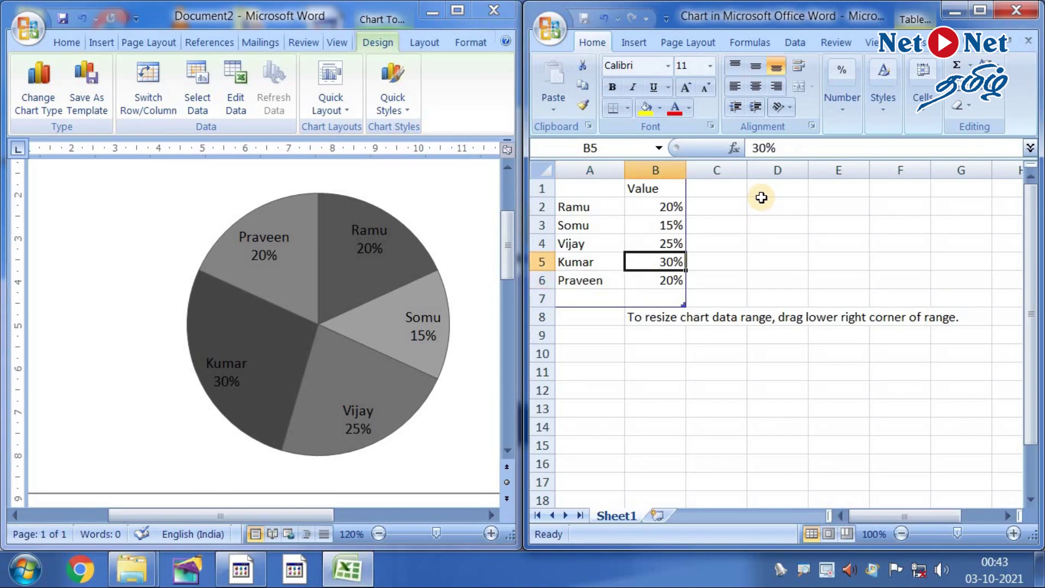
pyautogui.write('20')
pyautogui.press('Return')
pyautogui.press('Left')
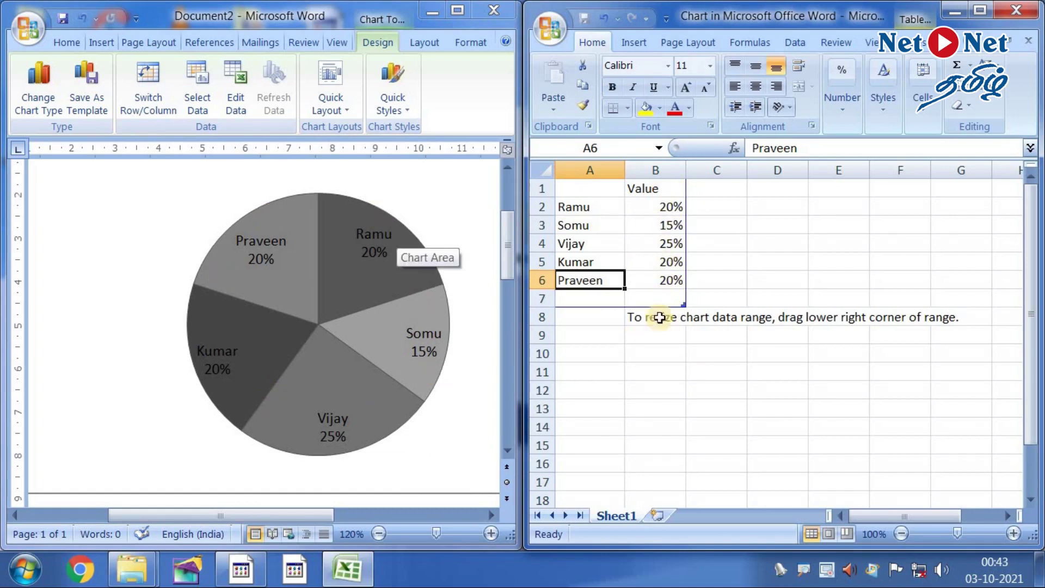
pyautogui.click(280, 239)
pyautogui.click(252, 254)
pyautogui.click(376, 253)
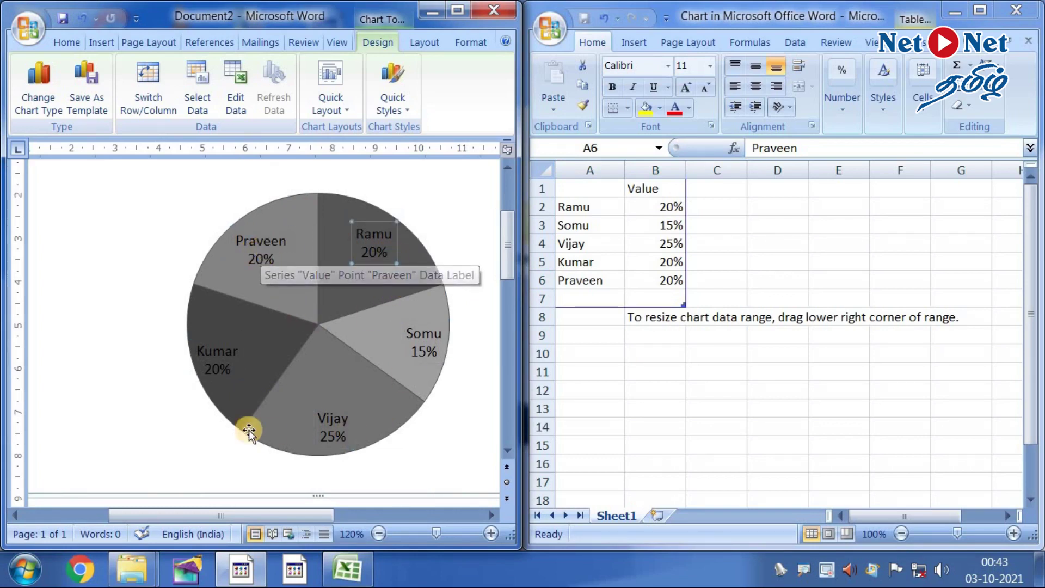
pyautogui.click(259, 249)
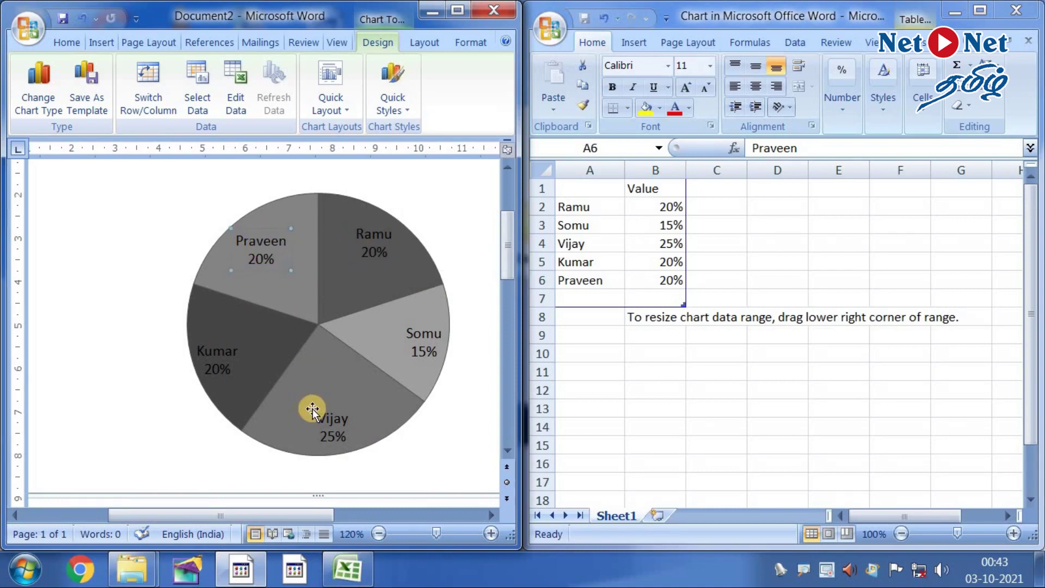
pyautogui.click(211, 363)
pyautogui.click(263, 252)
pyautogui.click(385, 238)
pyautogui.click(409, 344)
pyautogui.click(293, 263)
pyautogui.click(105, 240)
# Step: Select all of the pie chart's data labels and open their fill settings
pyautogui.click(262, 261)
pyautogui.click(262, 262)
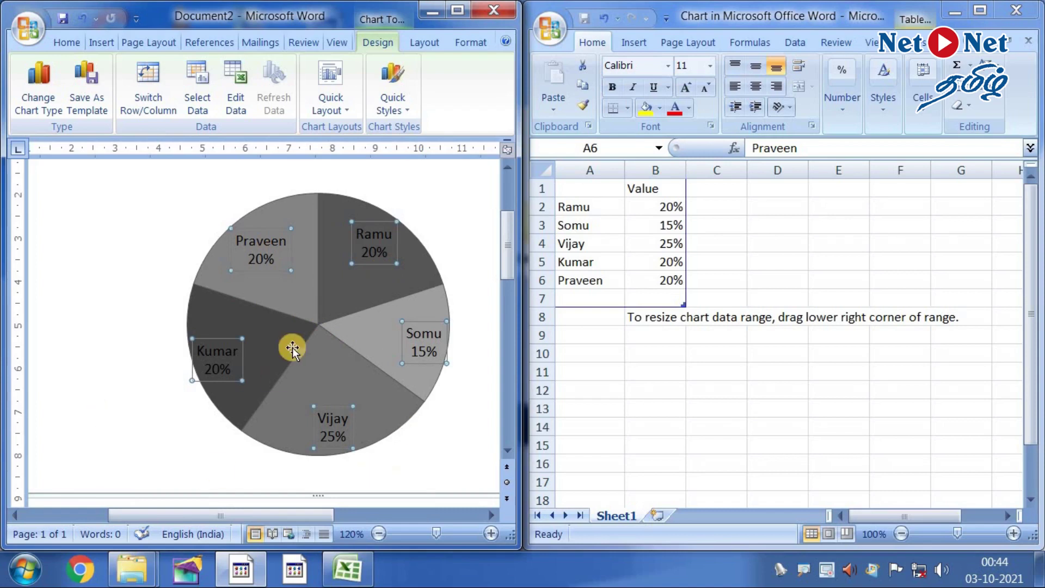
pyautogui.rightClick(264, 252)
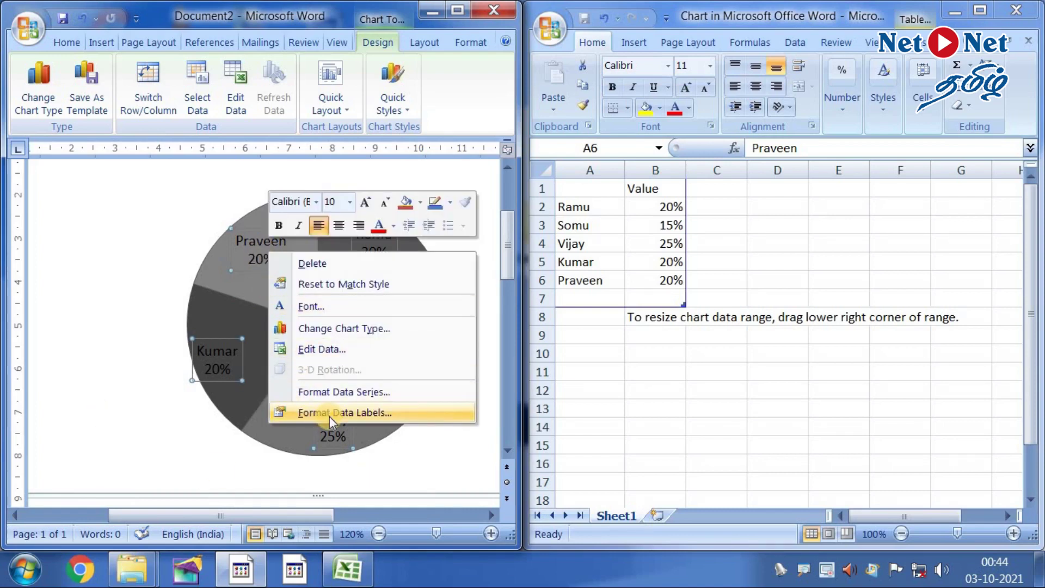
pyautogui.click(369, 413)
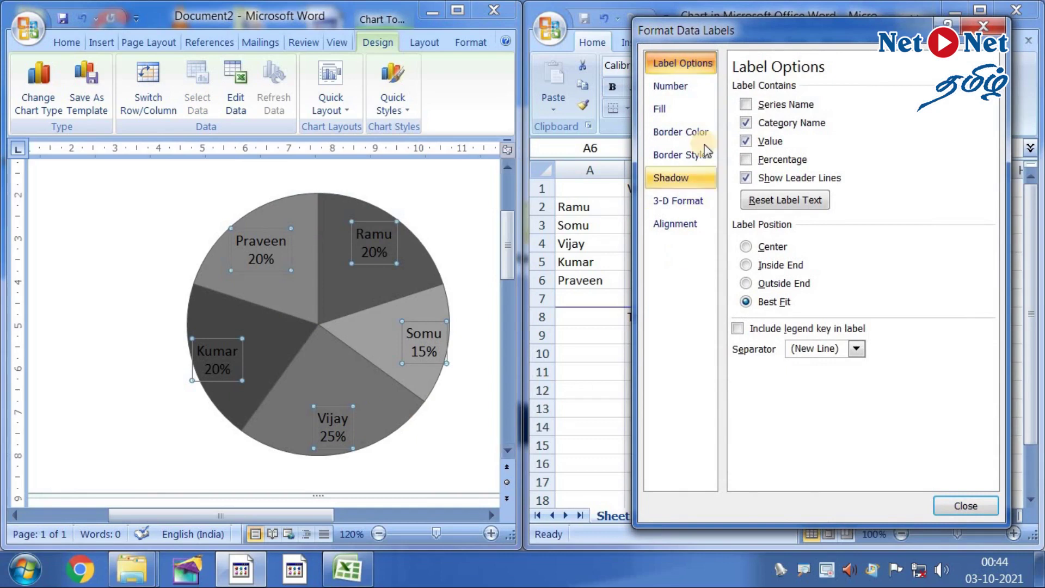
pyautogui.click(673, 109)
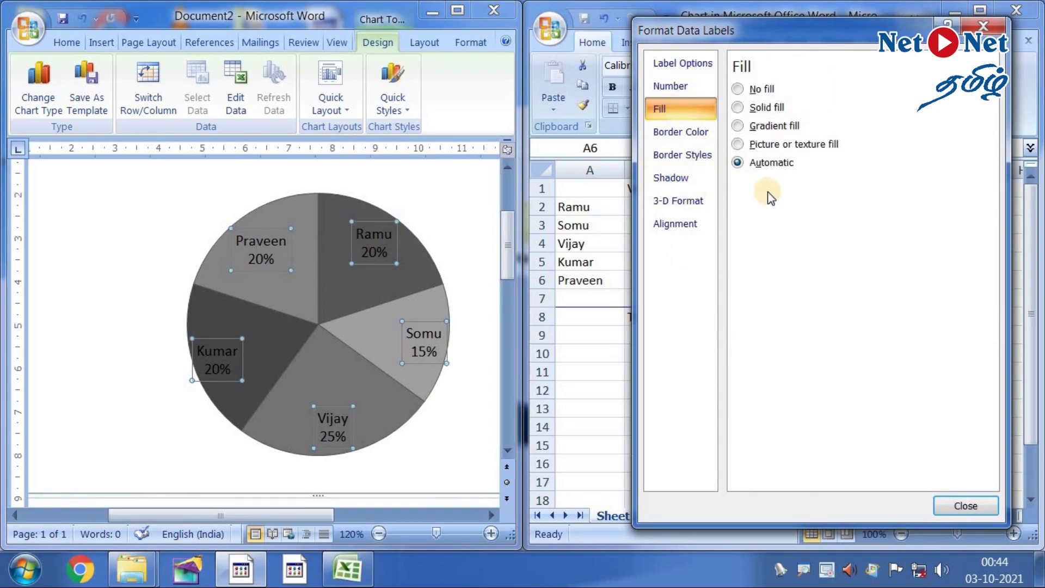
# Step: Try solid fills in blue, light blue, white and light tan on the data labels, and set them to No fill
pyautogui.click(739, 108)
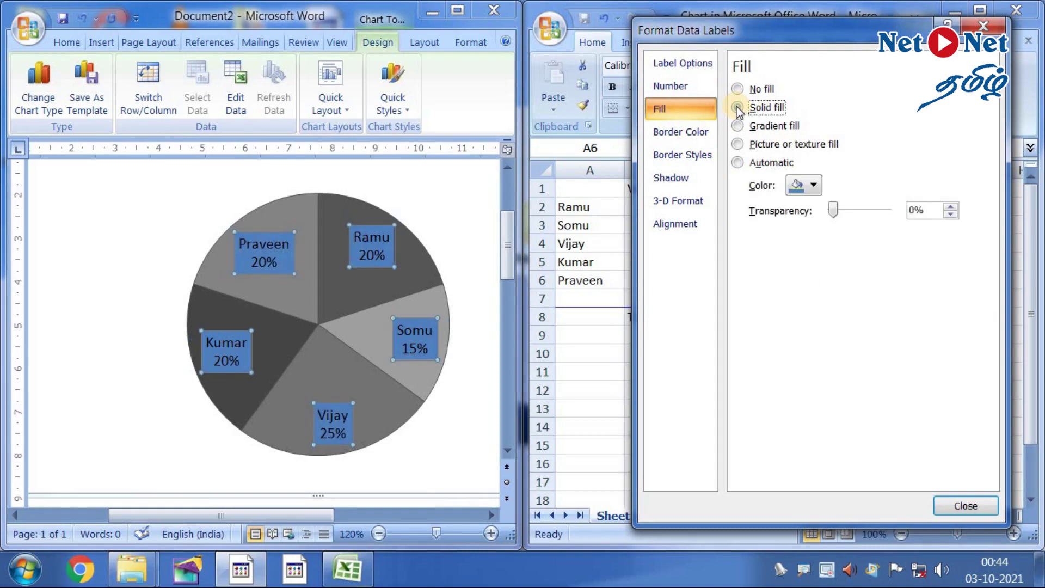
pyautogui.click(748, 219)
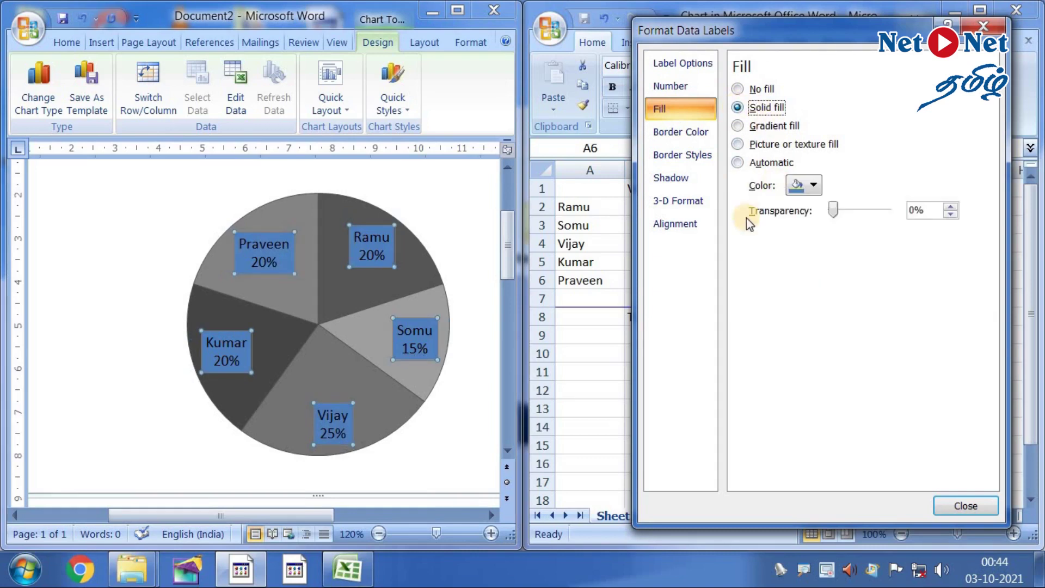
pyautogui.click(816, 189)
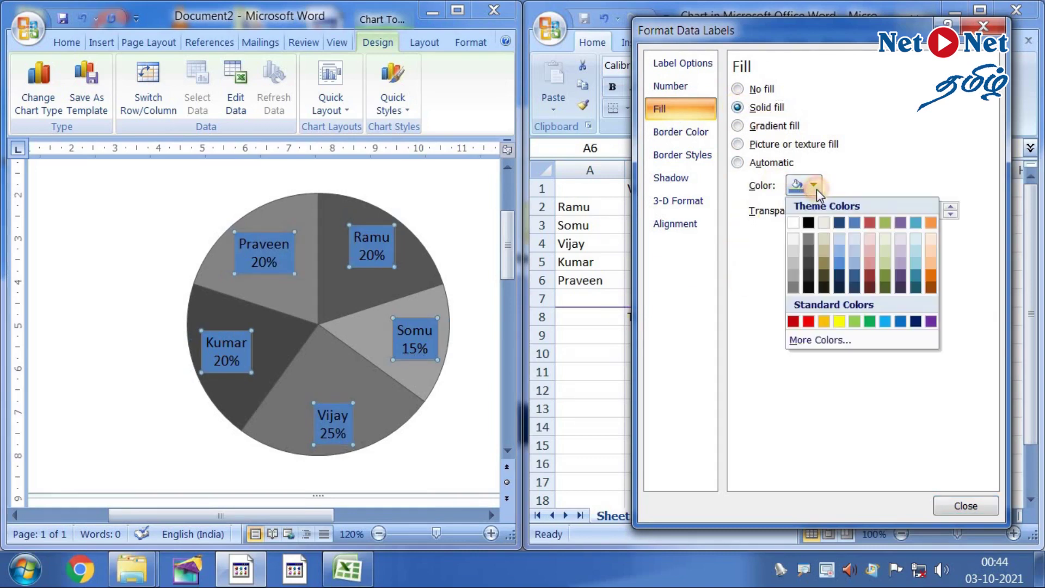
pyautogui.click(838, 236)
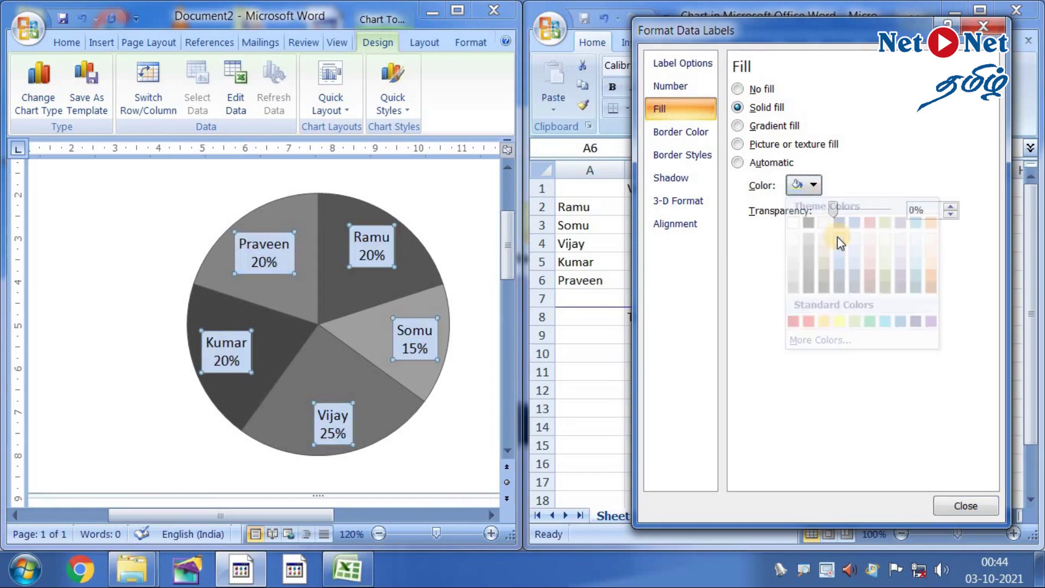
pyautogui.click(810, 189)
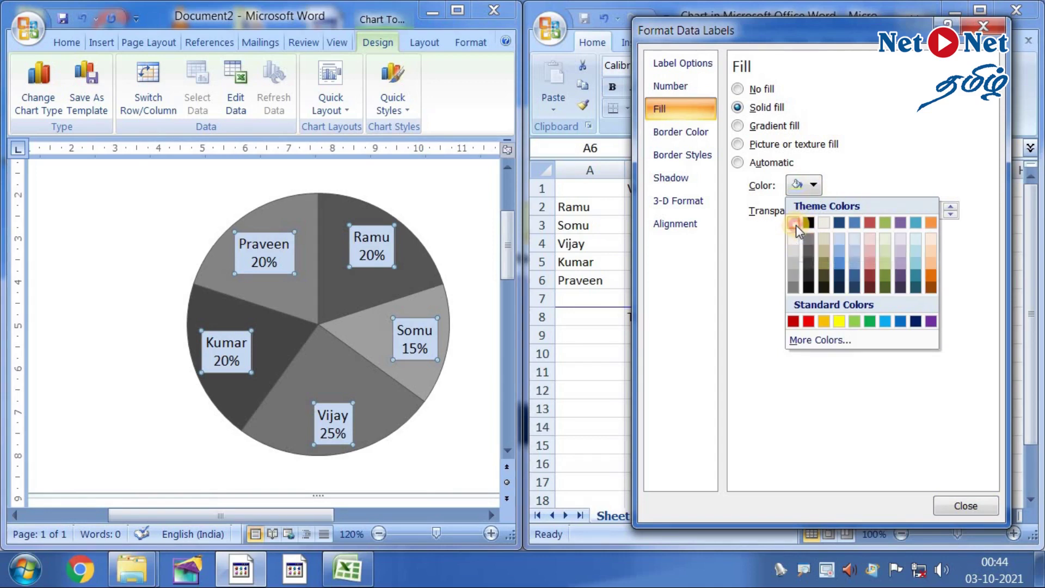
pyautogui.click(794, 223)
pyautogui.click(814, 185)
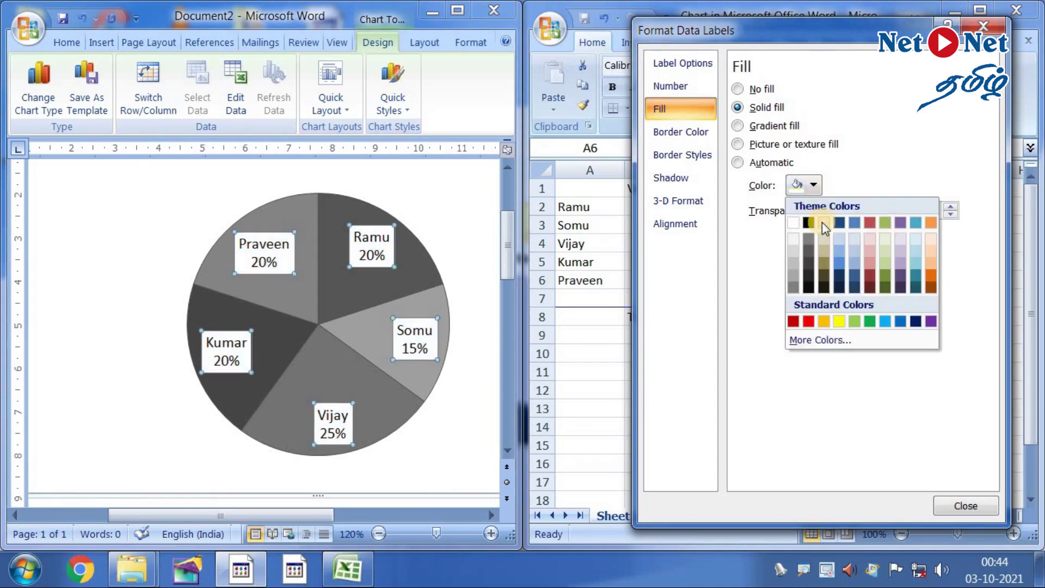
pyautogui.click(822, 240)
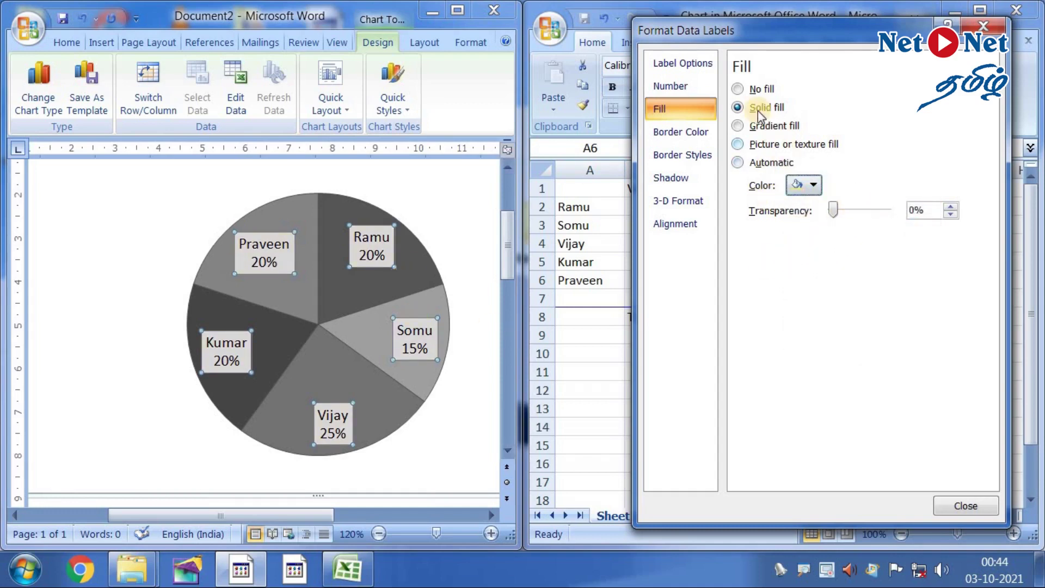
pyautogui.click(740, 90)
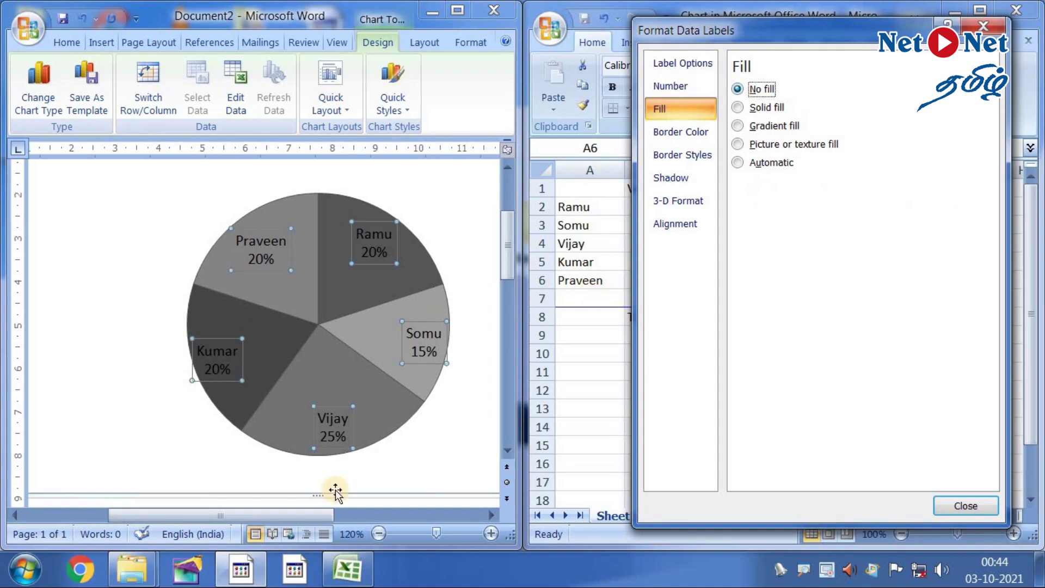
# Step: Give the pie slice for the first person in the data a solid light grey fill
pyautogui.click(355, 339)
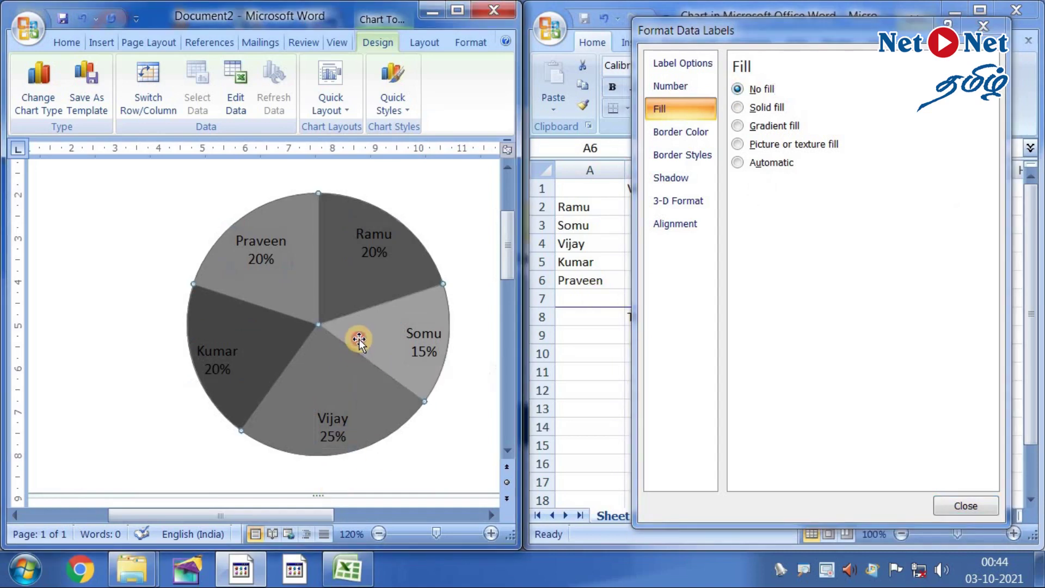
pyautogui.click(360, 285)
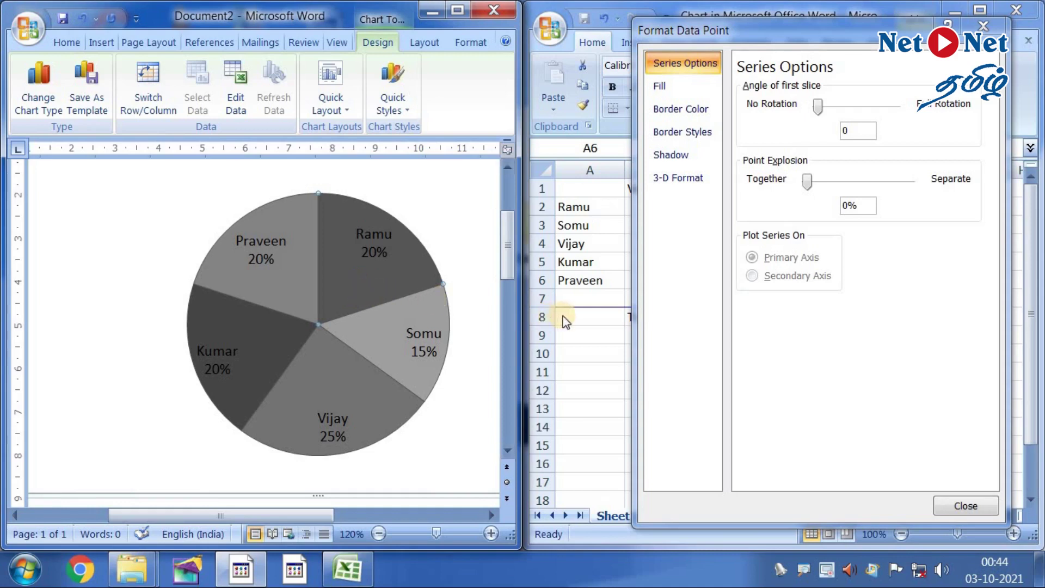
pyautogui.click(678, 92)
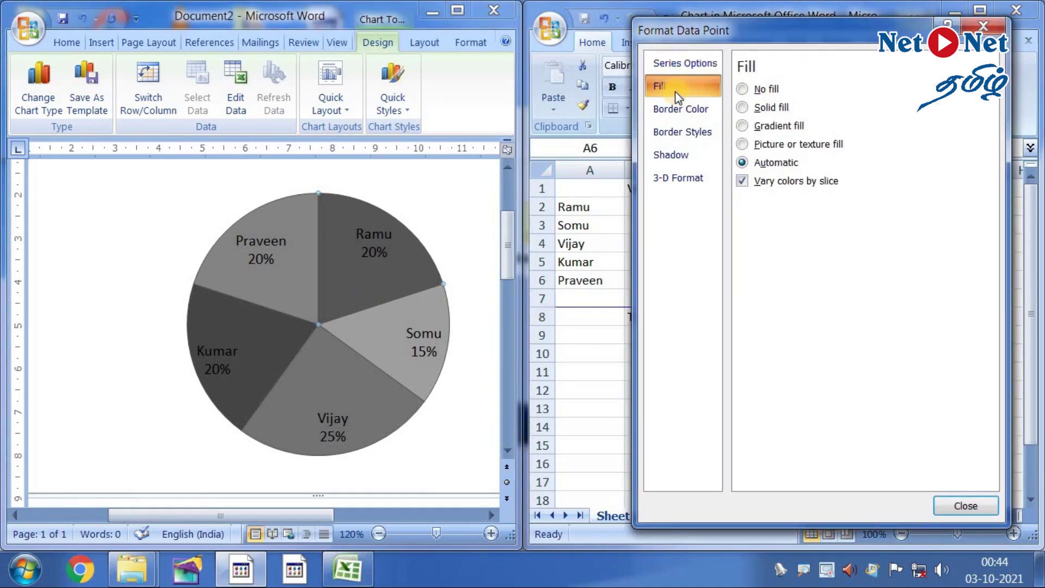
pyautogui.click(377, 272)
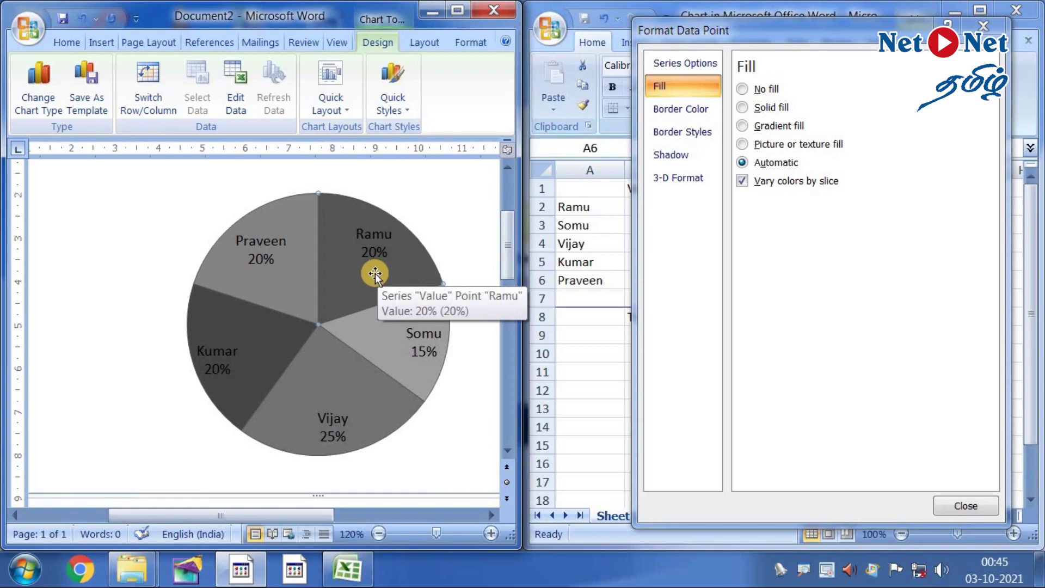
pyautogui.click(377, 271)
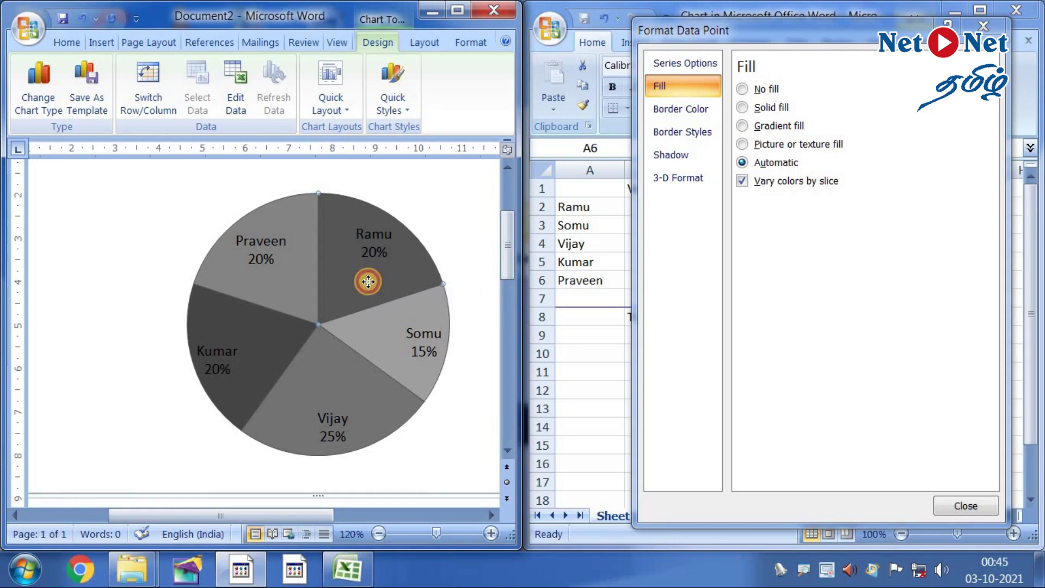
pyautogui.click(742, 107)
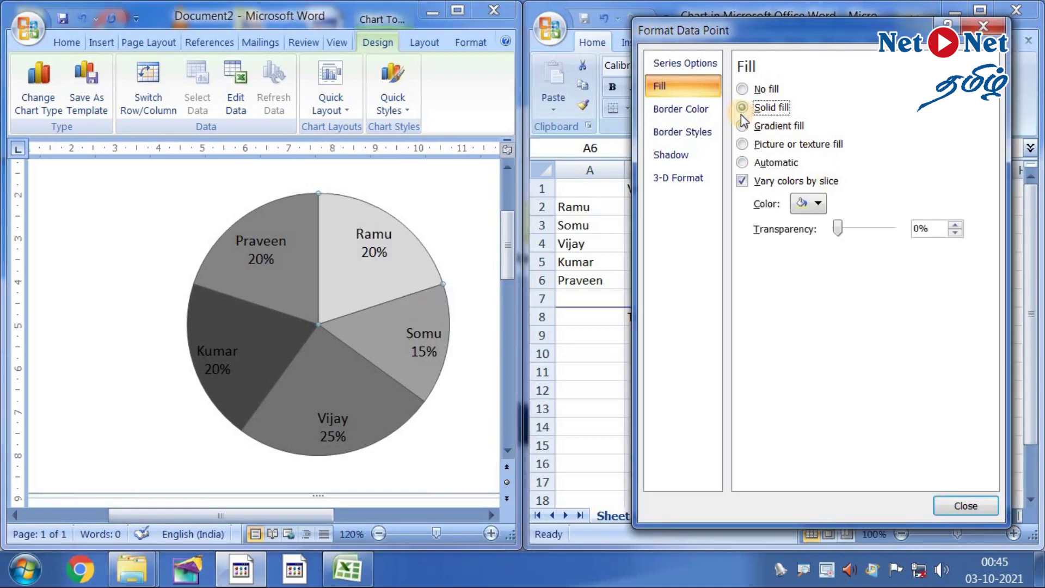
pyautogui.click(822, 205)
pyautogui.click(801, 299)
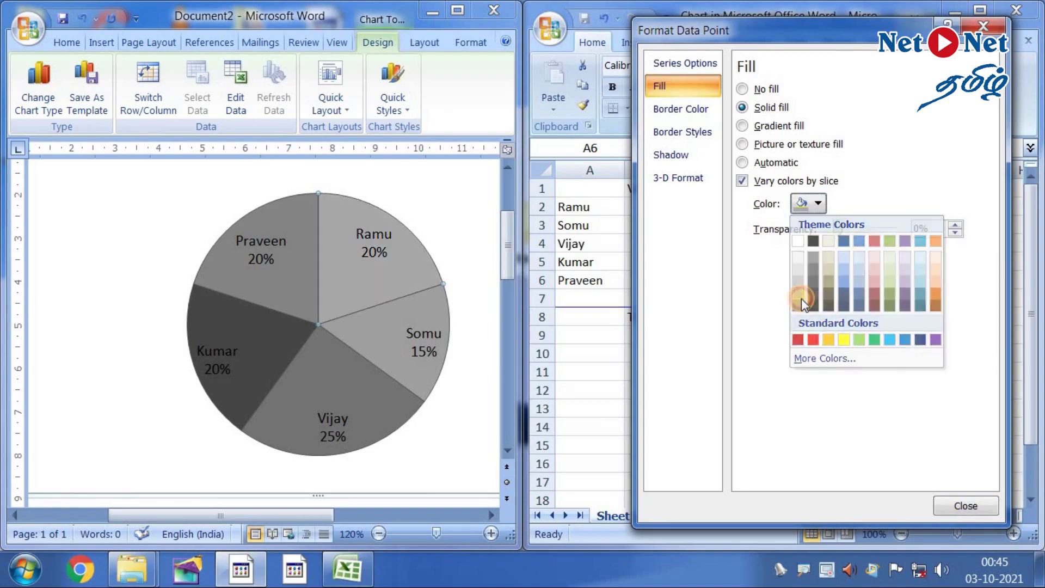
pyautogui.click(818, 205)
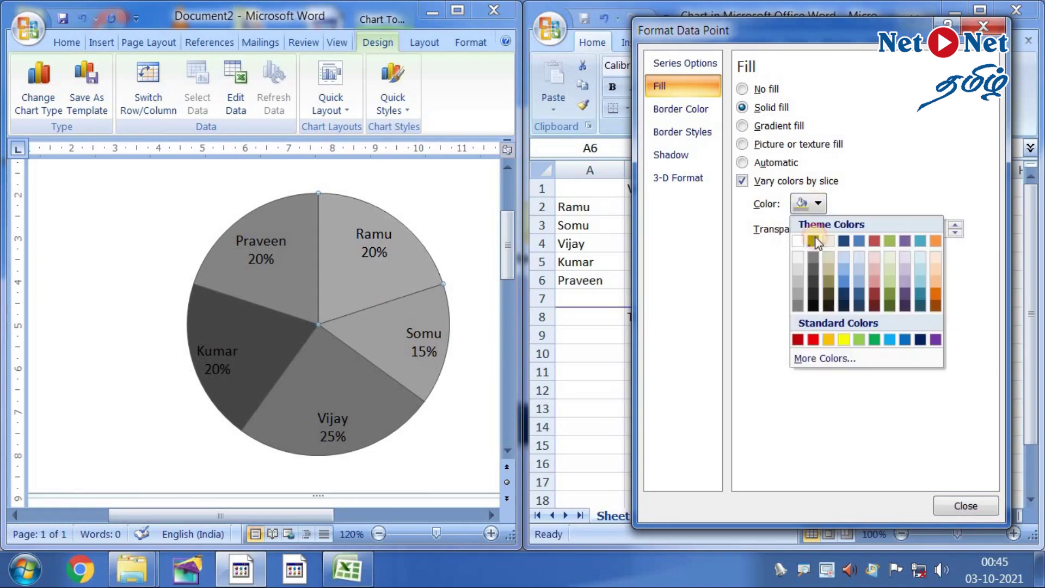
pyautogui.click(795, 276)
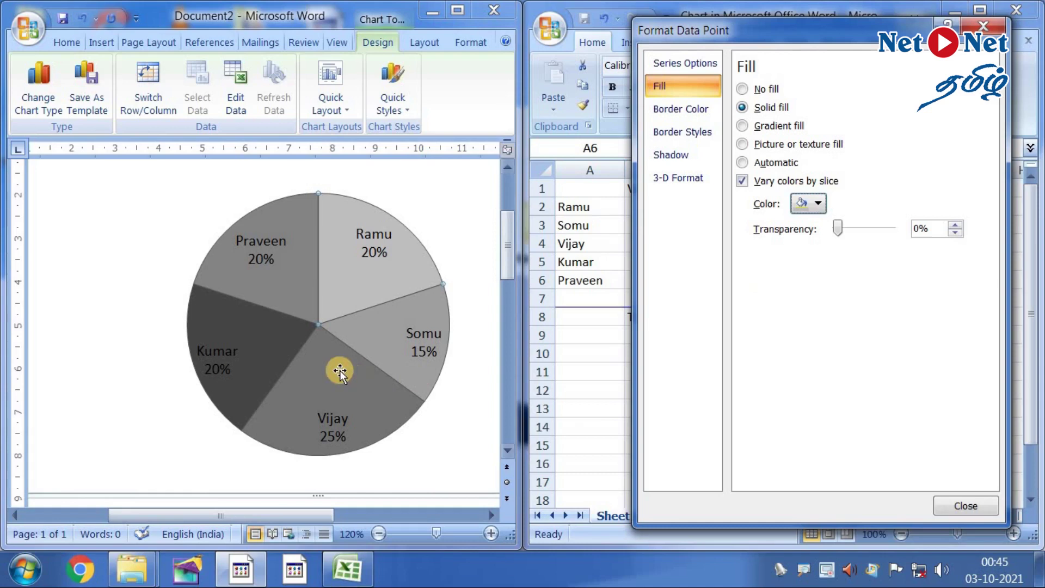
# Step: Apply a solid fill to the pie slice for the fourth person in the data
pyautogui.click(250, 346)
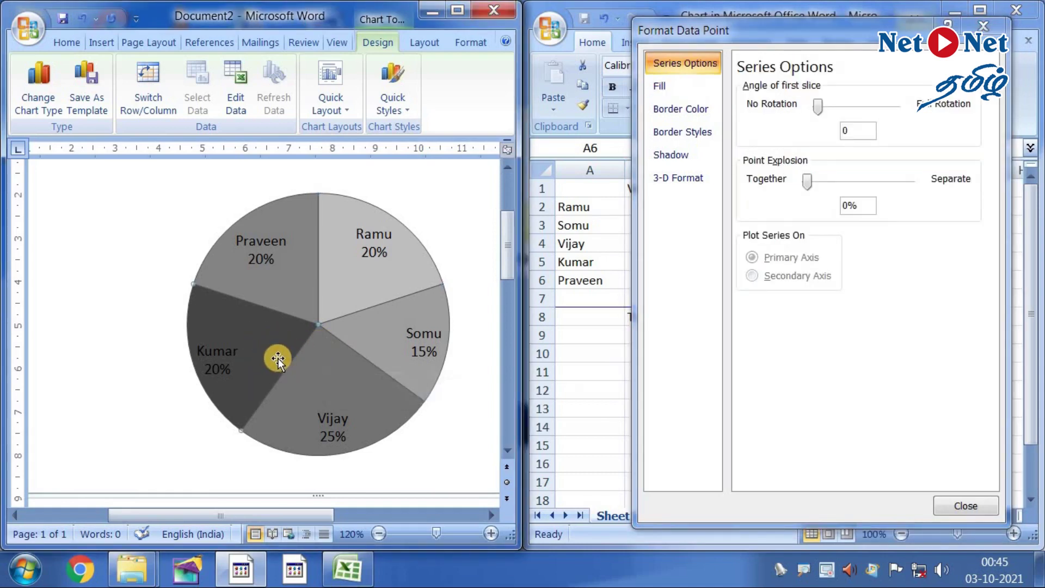
pyautogui.click(672, 88)
pyautogui.click(744, 108)
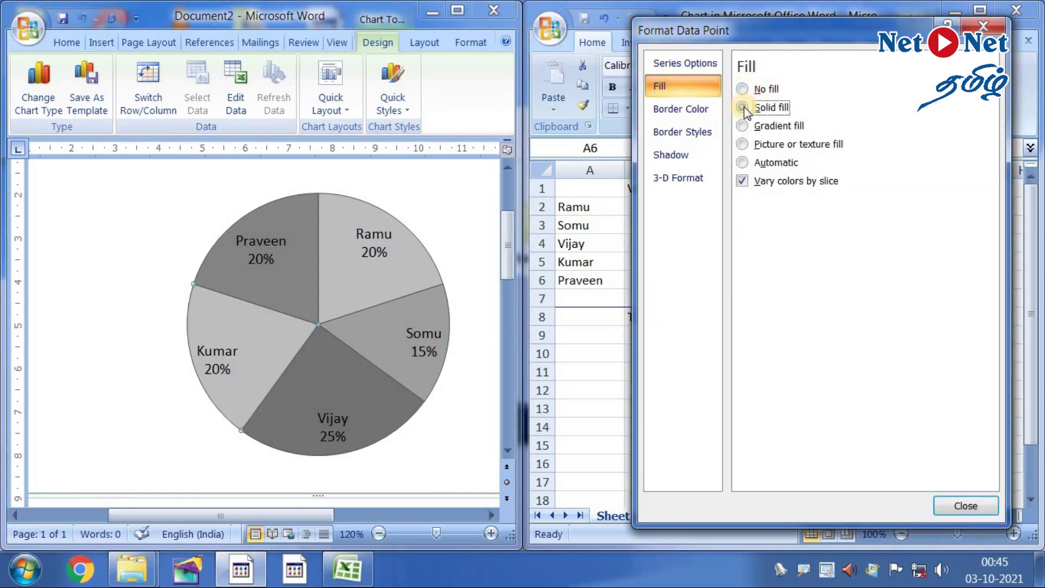
# Step: Try progressively darker grey solid fills on the pie slice for the fourth person in the data, ending on a medium grey
pyautogui.click(819, 205)
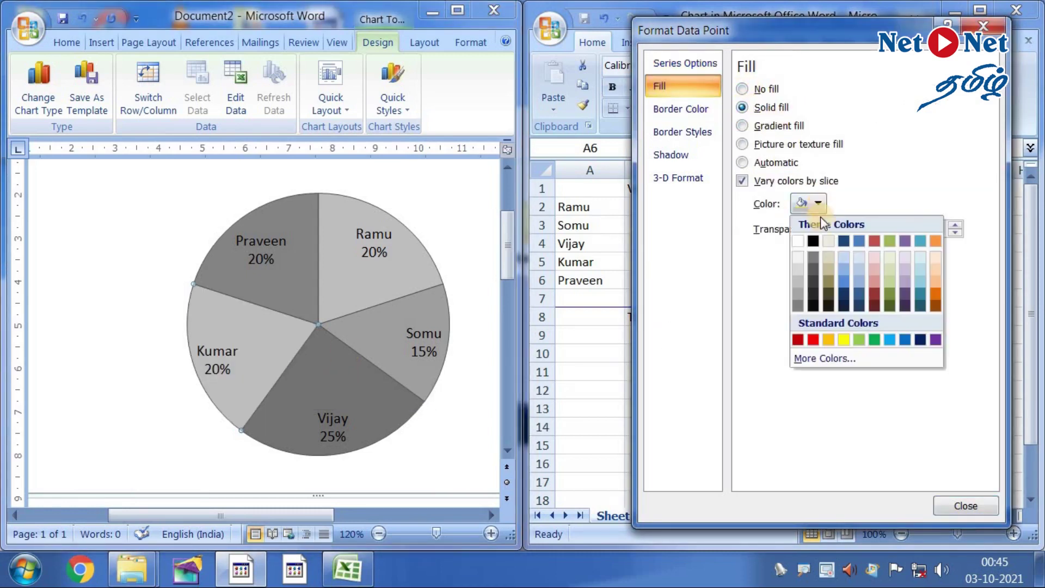
pyautogui.click(798, 272)
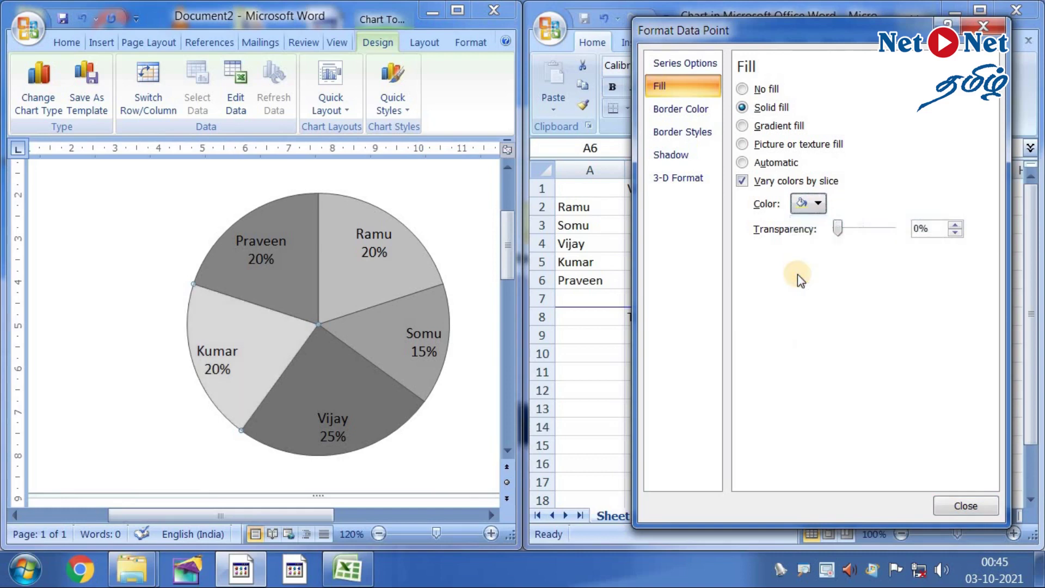
pyautogui.click(819, 205)
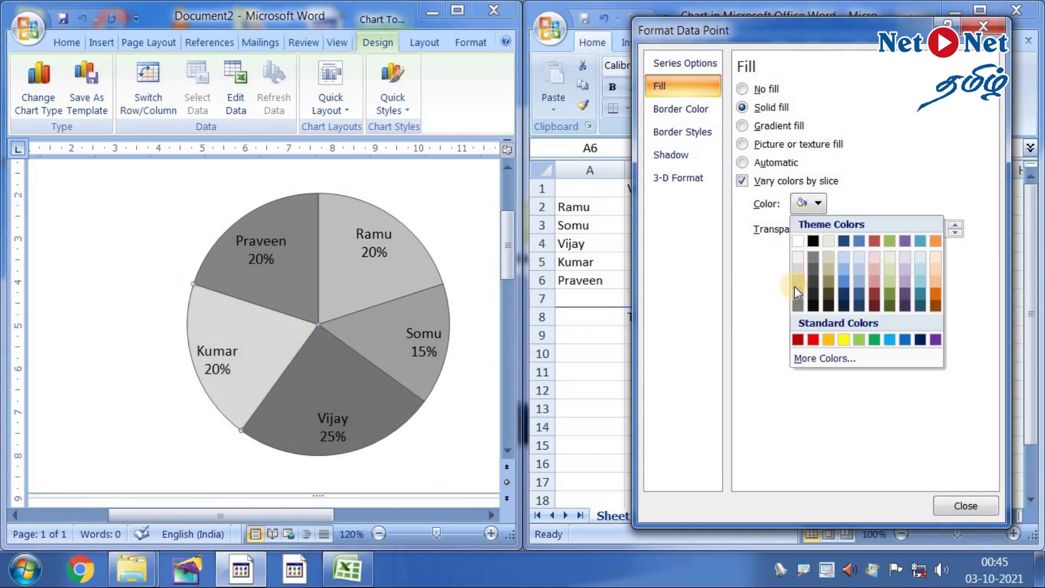
pyautogui.click(795, 286)
pyautogui.click(818, 205)
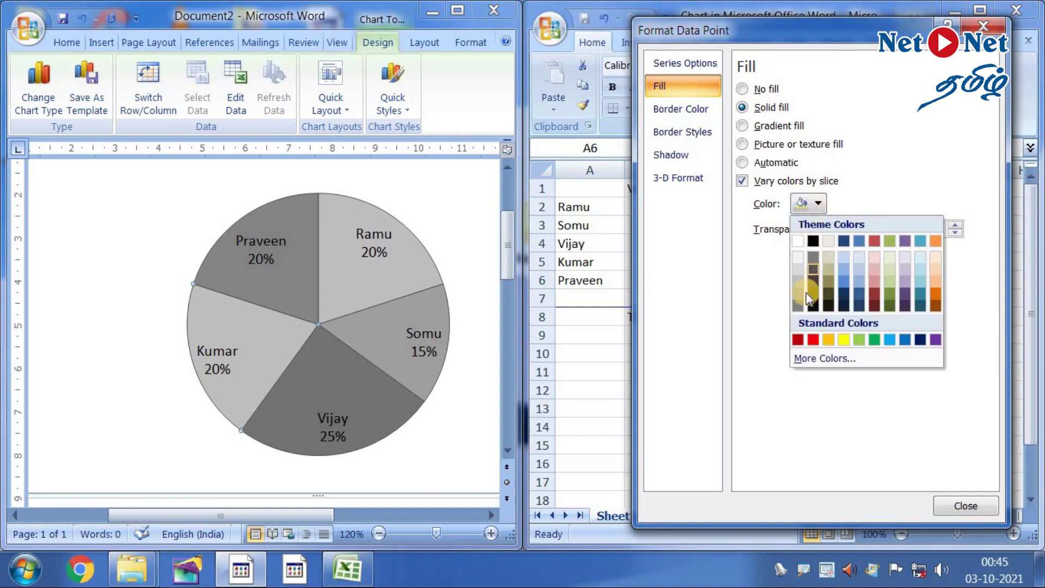
pyautogui.click(799, 298)
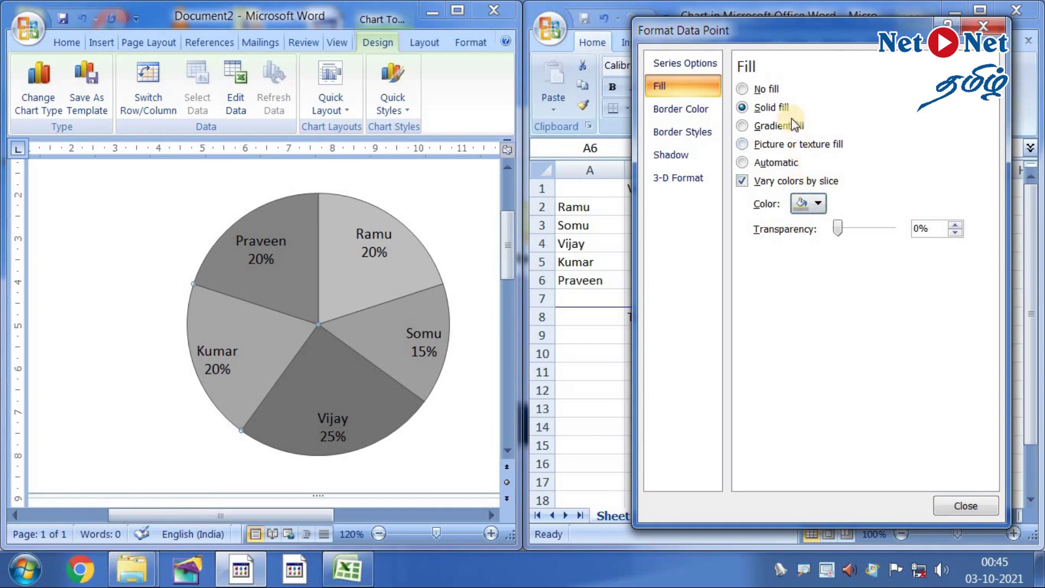
# Step: Try gradient, default texture and beige linen fills on the fourth person's pie slice, and choose the orange woven texture
pyautogui.click(743, 127)
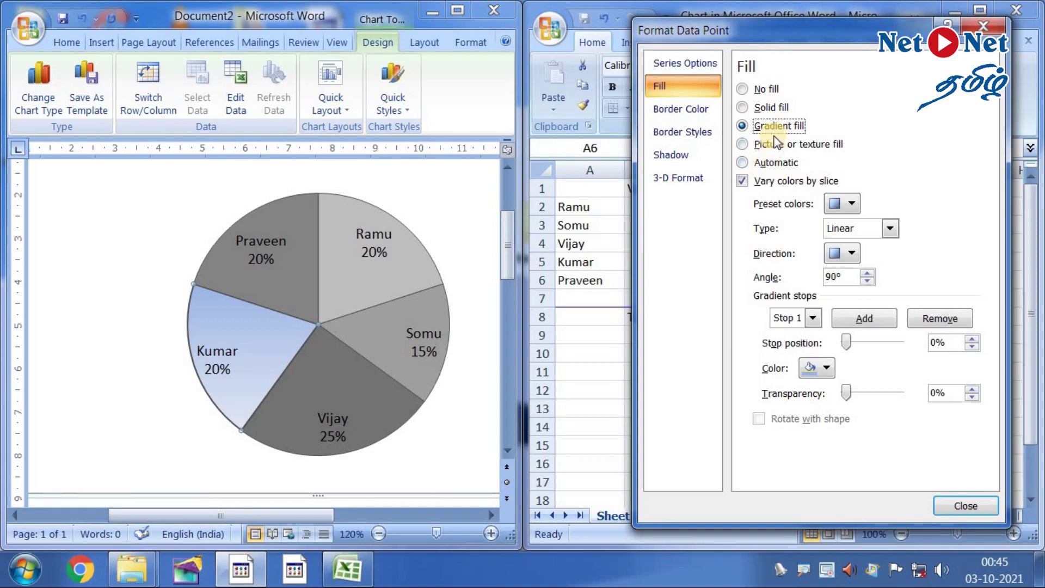
pyautogui.click(745, 145)
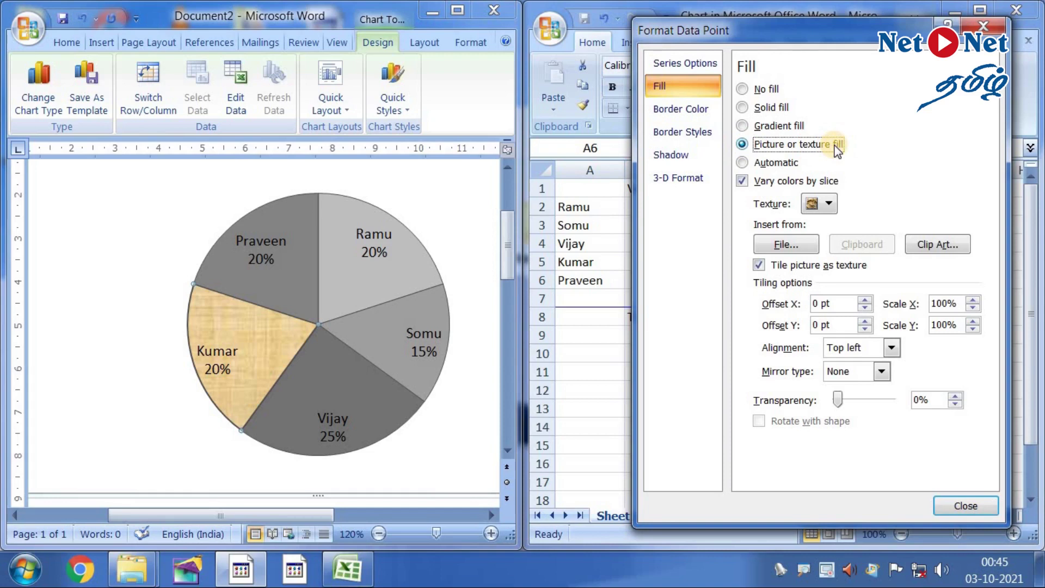
pyautogui.click(828, 205)
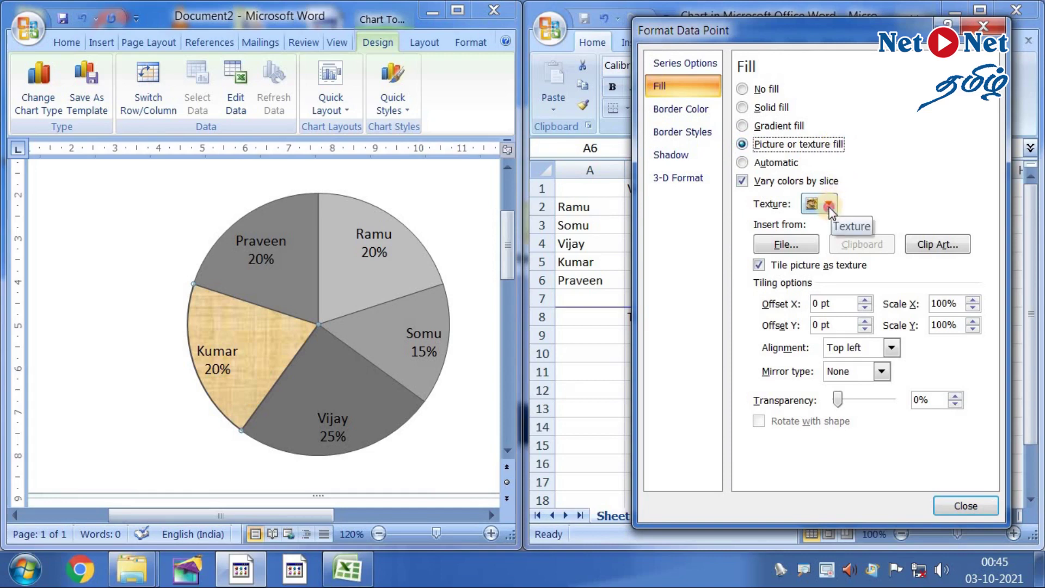
pyautogui.click(741, 281)
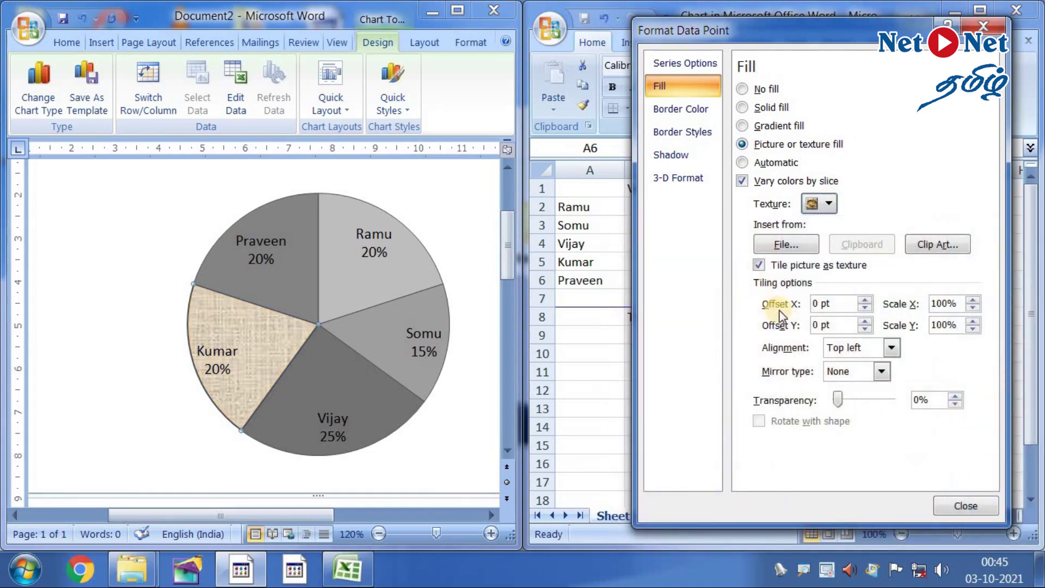
pyautogui.click(828, 204)
pyautogui.click(887, 263)
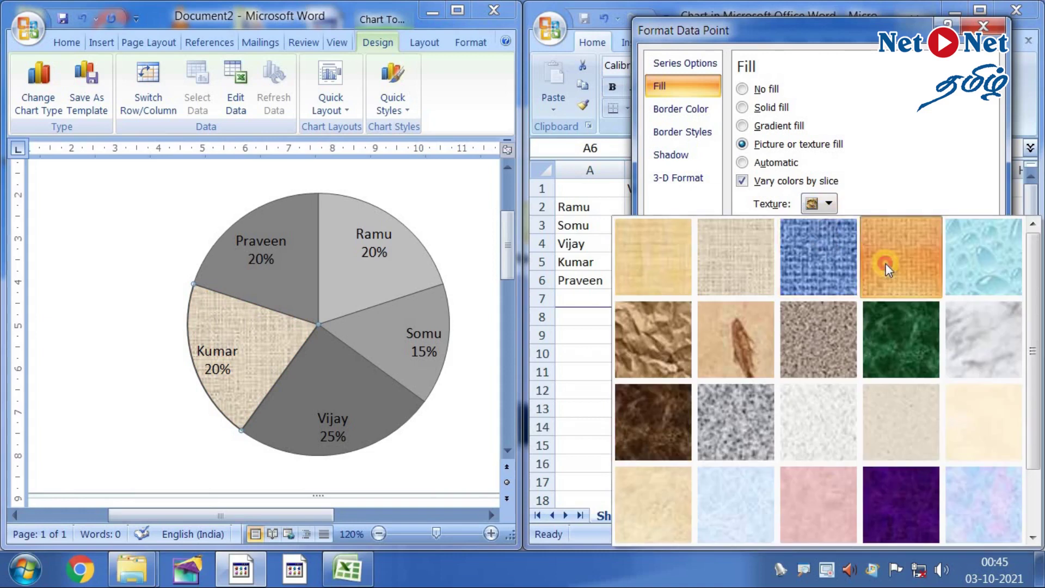